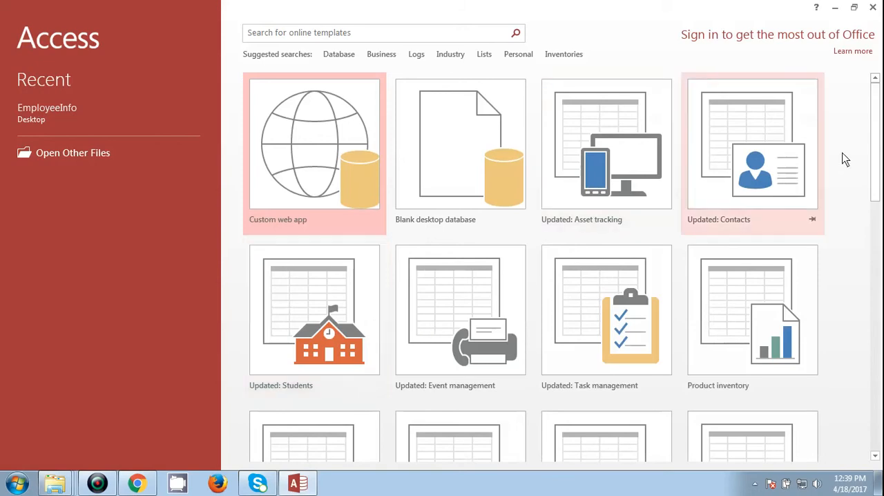
- Start a blank desktop database from the templates and name the file EmployeeDataBase
left_click_drag(880, 153, 877, 208)
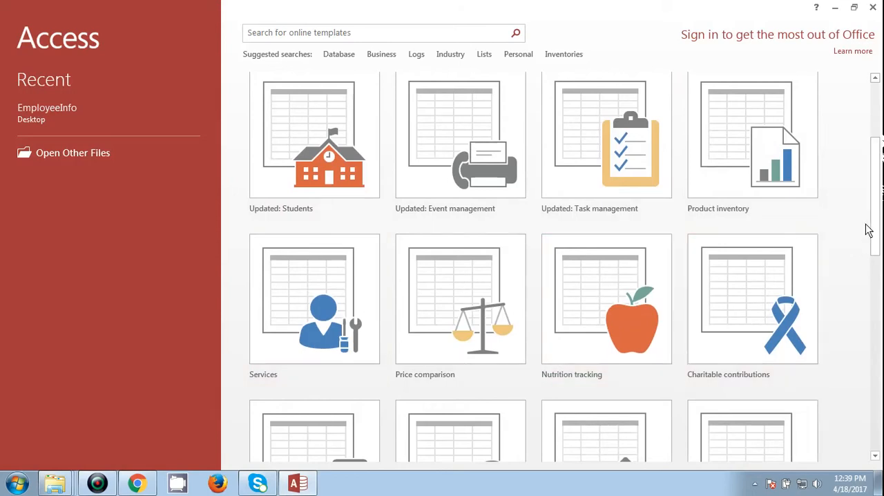
left_click_drag(876, 211, 875, 107)
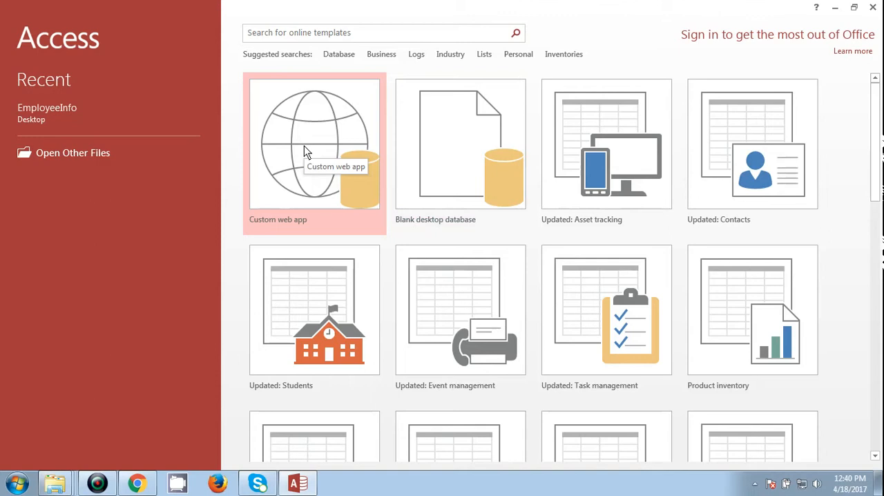
left_click(437, 122)
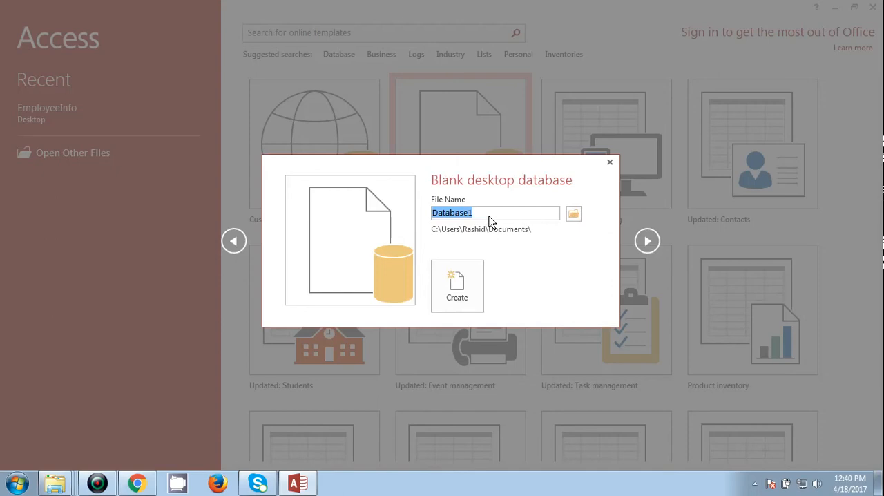
type("Eekdkfja")
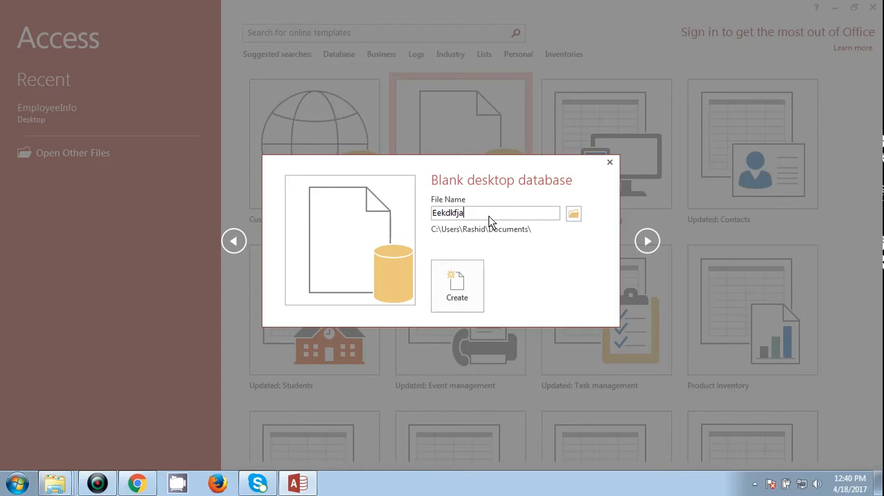
key("BackSpace")
key("BackSpace")
key("BackSpace")
key("BackSpace")
key("BackSpace")
key("BackSpace")
key("BackSpace")
key("BackSpace")
type("EmployeeDataBase")
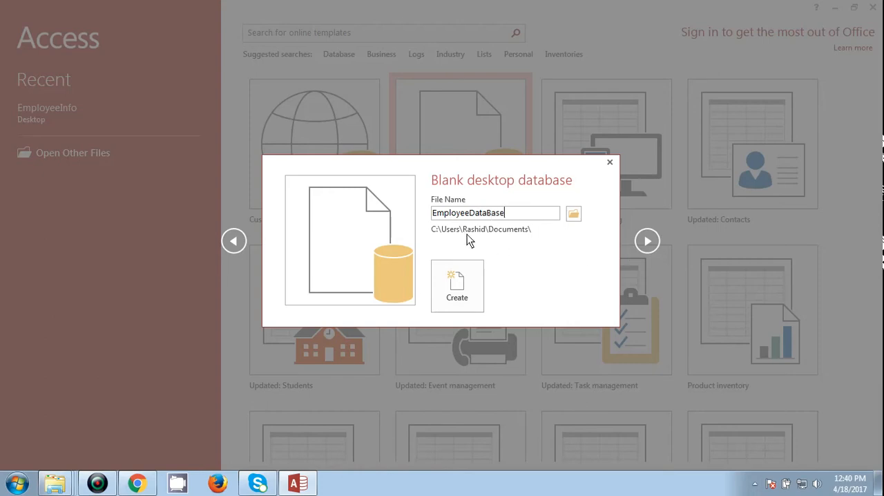
- Choose the Desktop as the save location for the database file and create the database
left_click(574, 213)
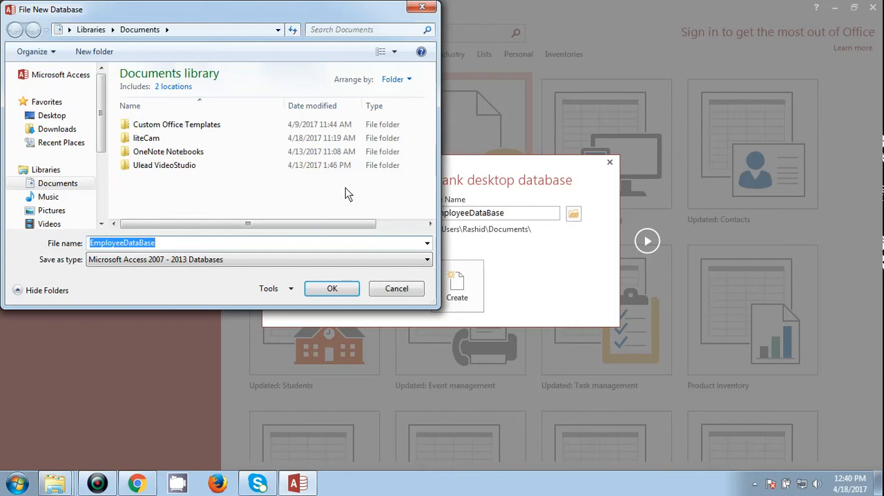
left_click(66, 119)
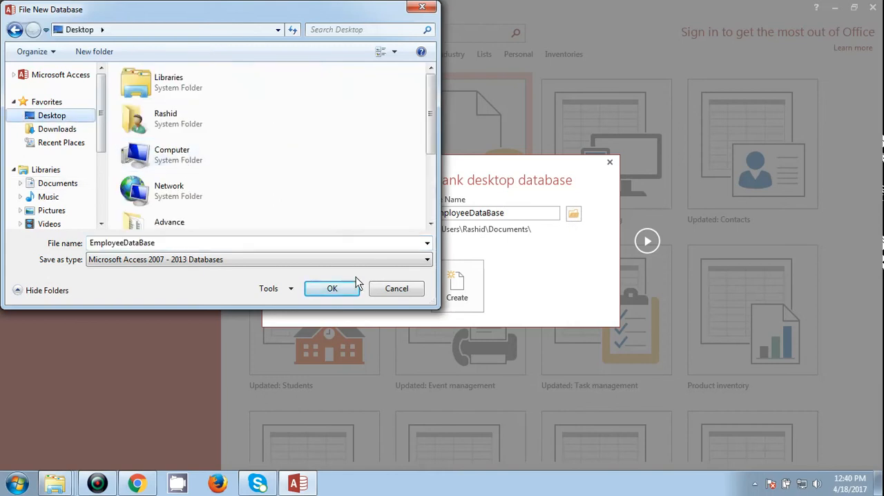
left_click(332, 288)
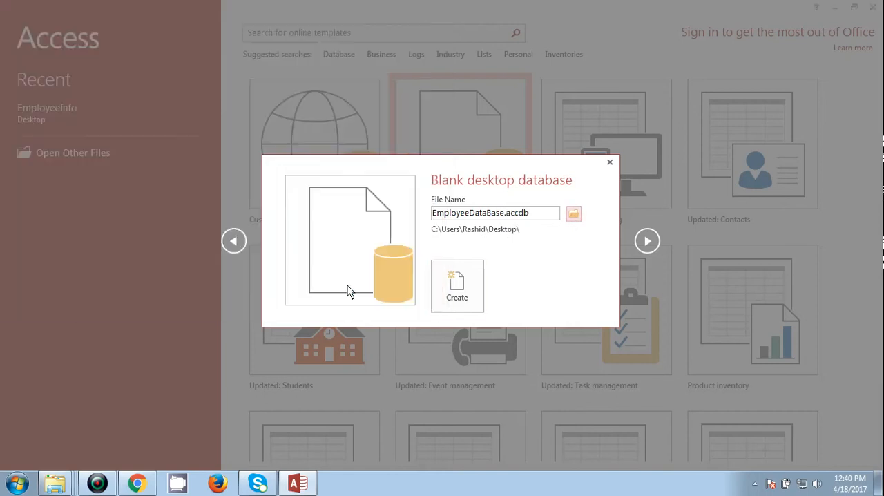
left_click(446, 286)
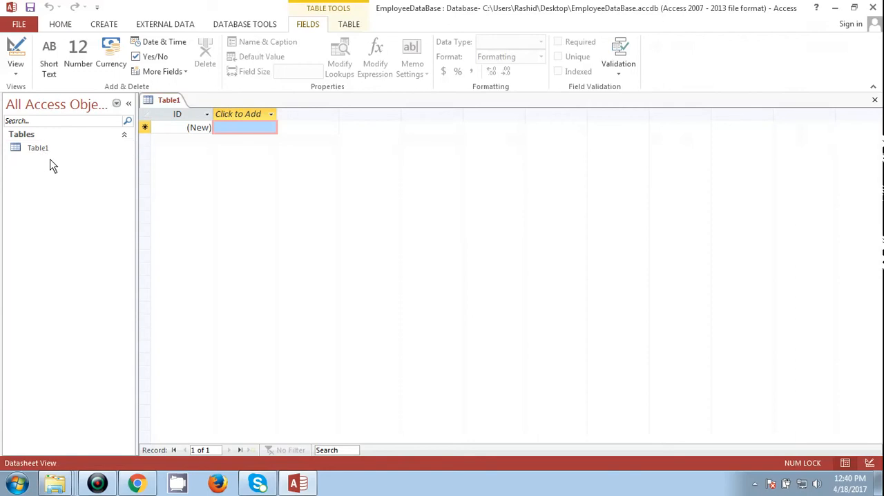
- Close the default Table1 and create a new blank table in the database
left_click(875, 102)
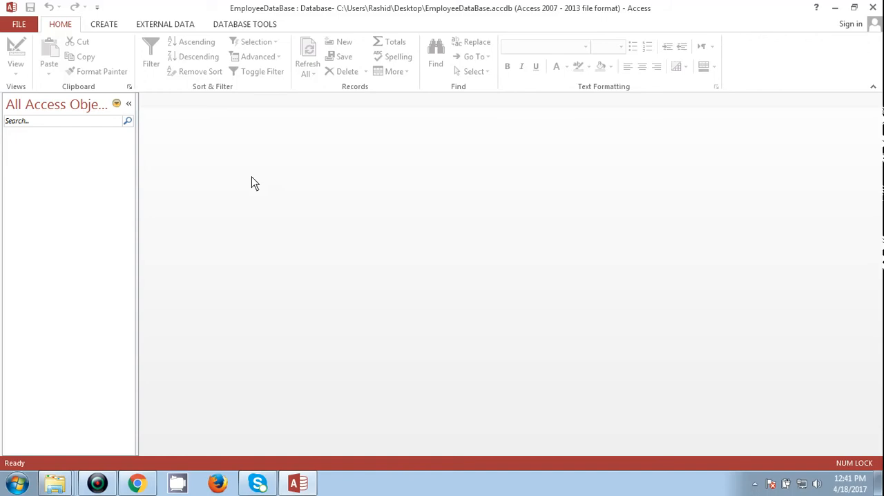
left_click(96, 26)
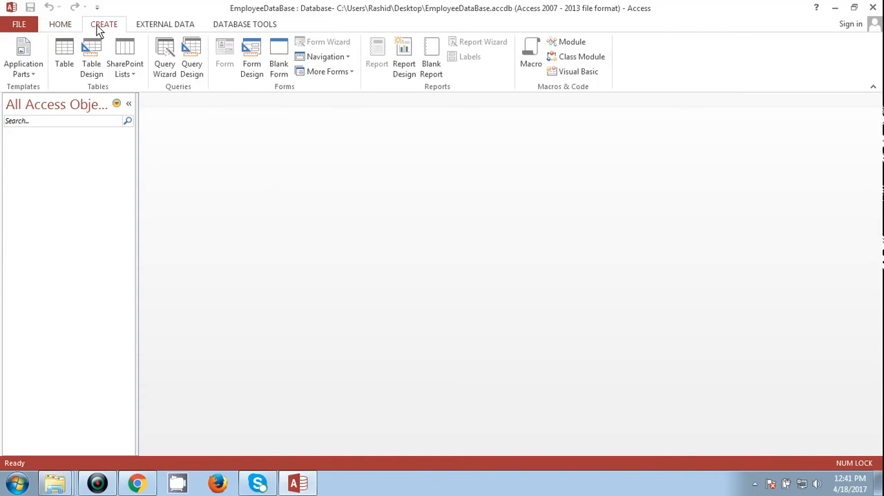
left_click(64, 63)
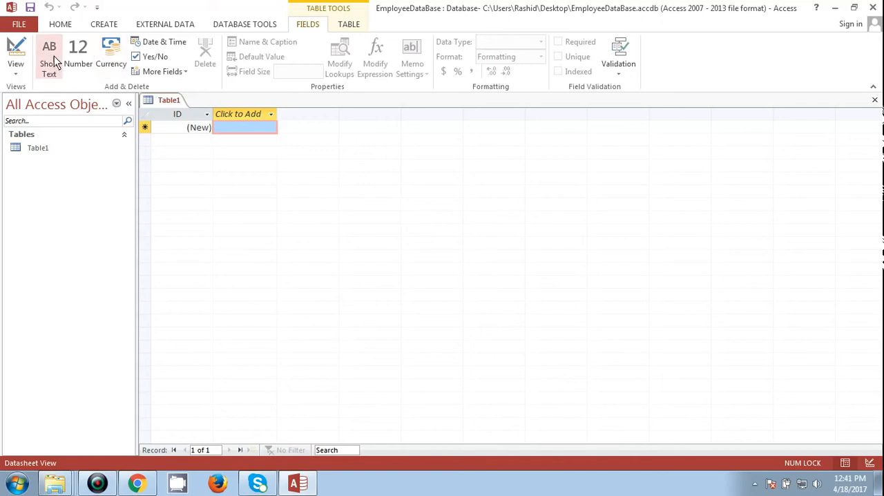
- Switch the new table to Design View, saving it under the name EmployeeData
left_click(15, 72)
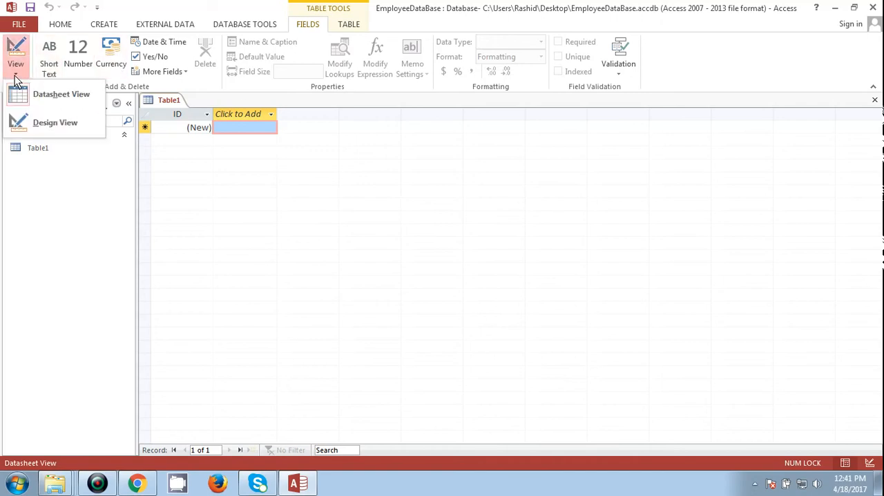
left_click(61, 98)
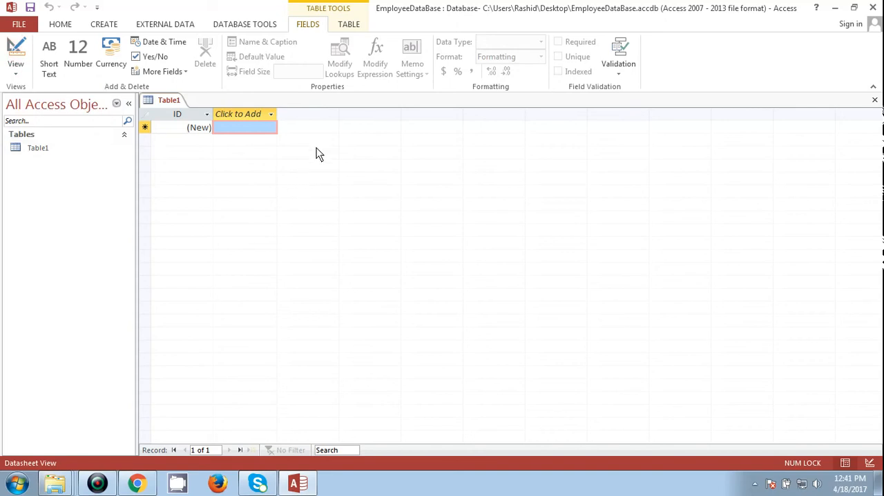
left_click(15, 75)
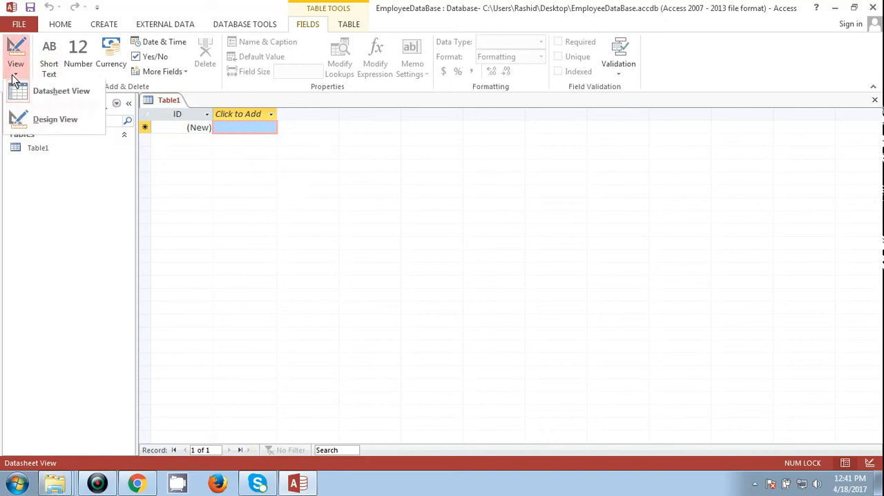
left_click(58, 121)
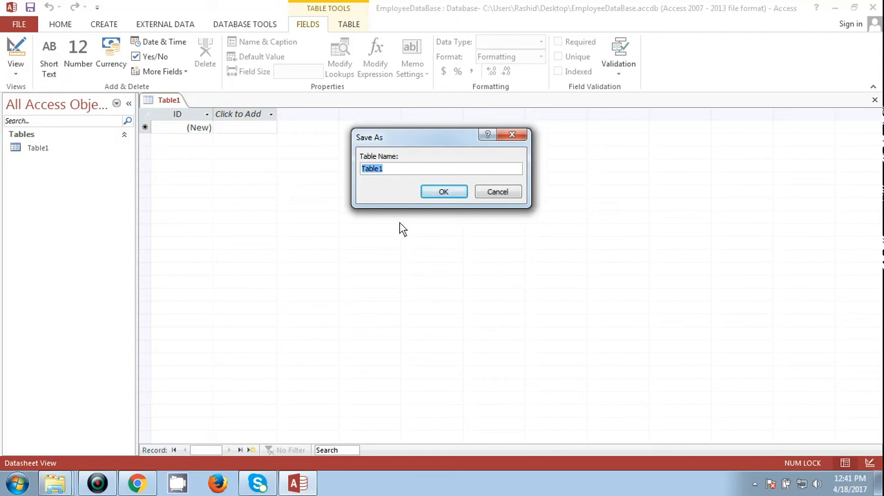
type("EmployeeData")
left_click(444, 191)
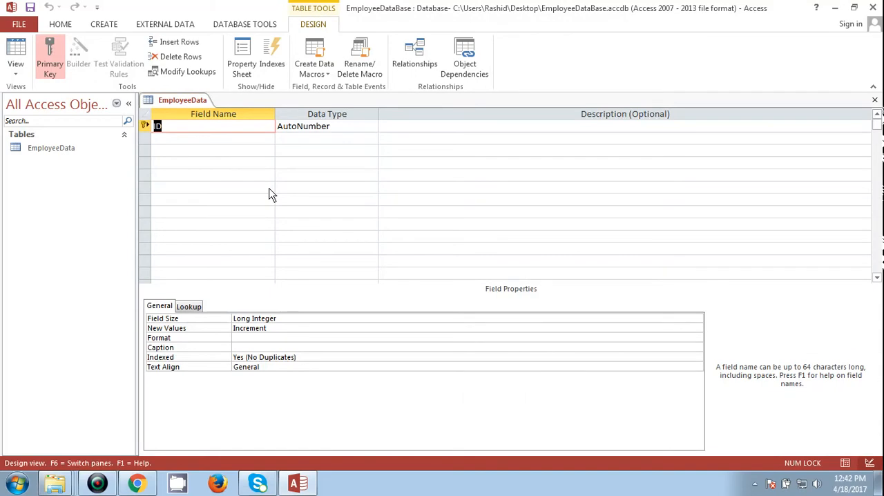
- Rename the primary key field ID of the EmployeeData table as CustomerID, keeping its AutoNumber data type
type("CustomerId")
key("BackSpace")
key("Caps_Lock")
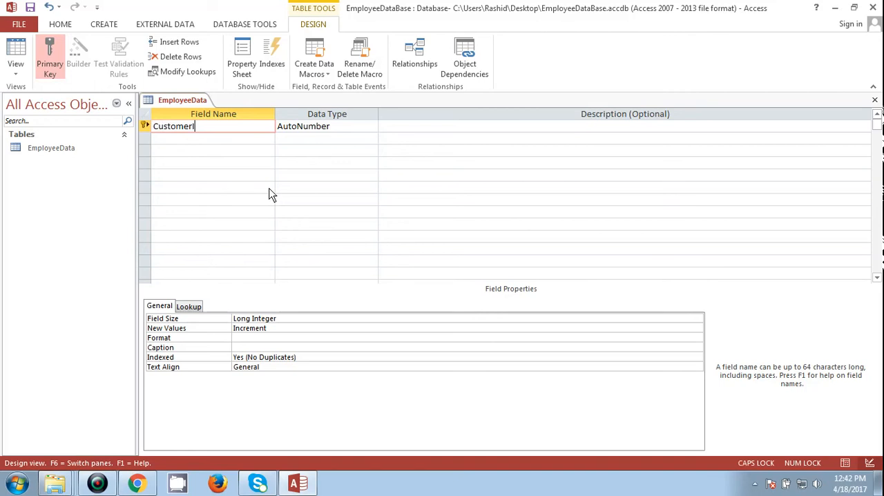
type("D")
key("Left")
key("Left")
key("Left")
key("Left")
key("Left")
key("Right")
key("Right")
key("Right")
key("Right")
key("Right")
key("Tab")
key("Tab")
key("Tab")
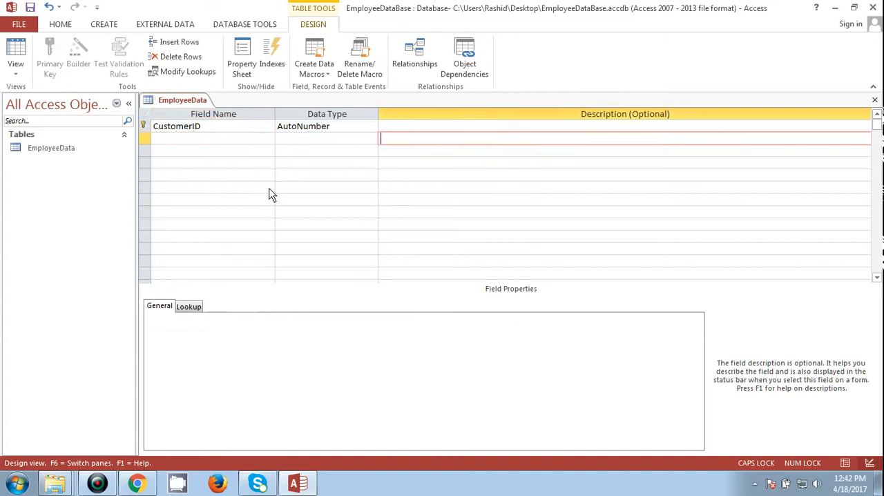
key("Up")
key("Tab")
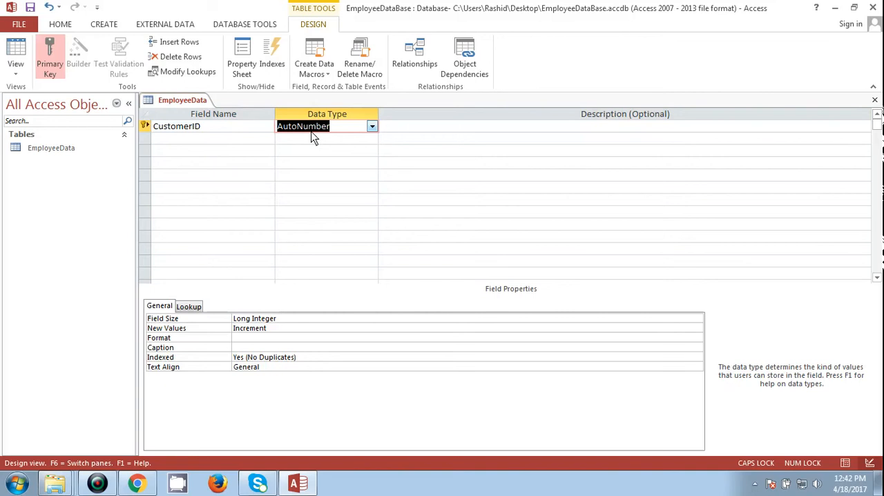
- Add a second field named FirstName below CustomerID with the Short Text data type
left_click(229, 140)
key("Caps_Lock")
type("f")
key("Caps_Lock")
type("IR")
key("BackSpace")
key("BackSpace")
key("BackSpace")
type("F")
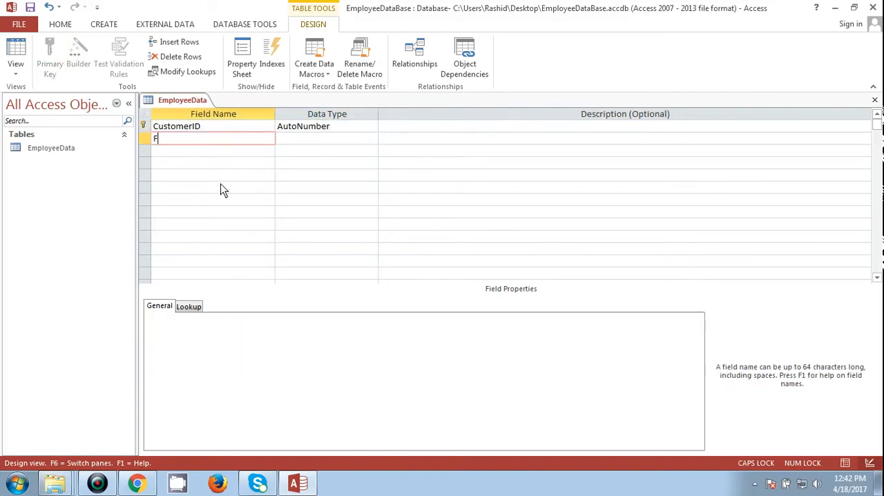
key("Caps_Lock")
type("irst")
key("BackSpace")
type("Name")
key("Tab")
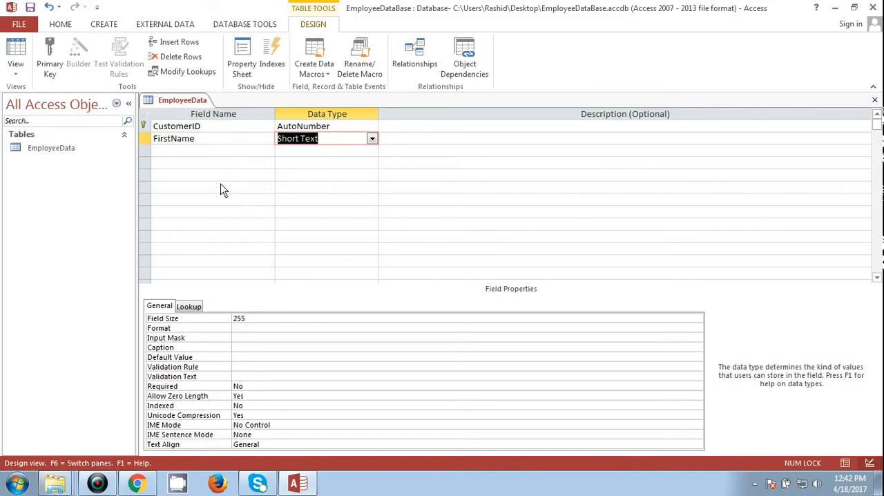
- Examine the name, data type and description cells of the CustomerID and FirstName fields
key("Up")
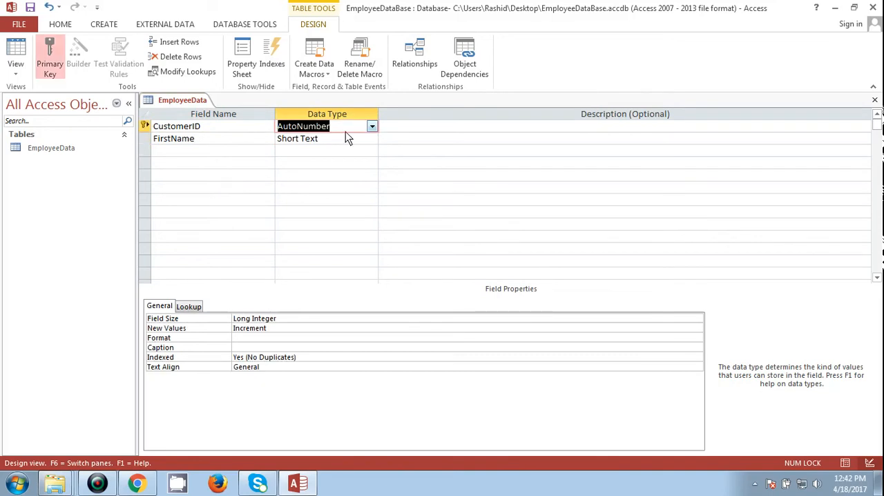
left_click(449, 128)
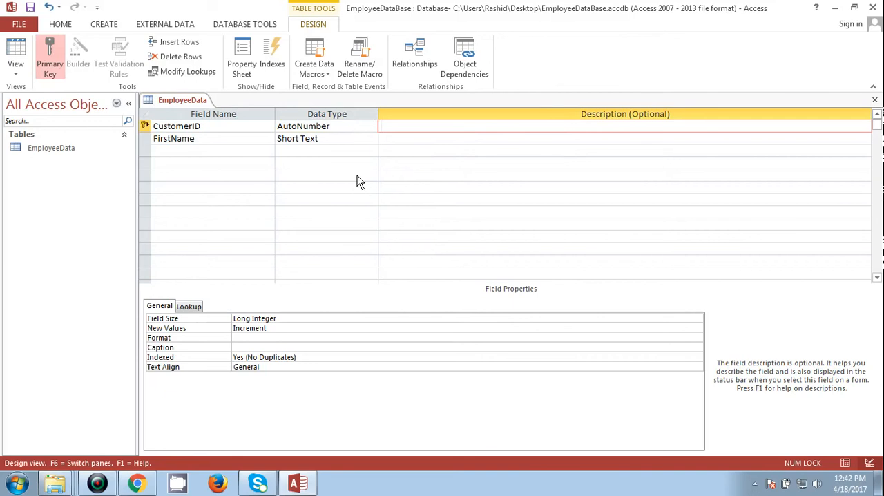
left_click(222, 125)
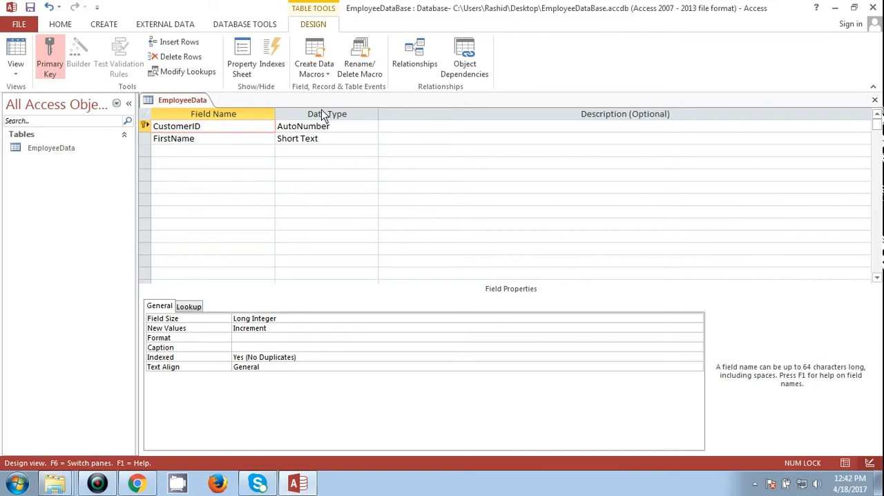
left_click(349, 132)
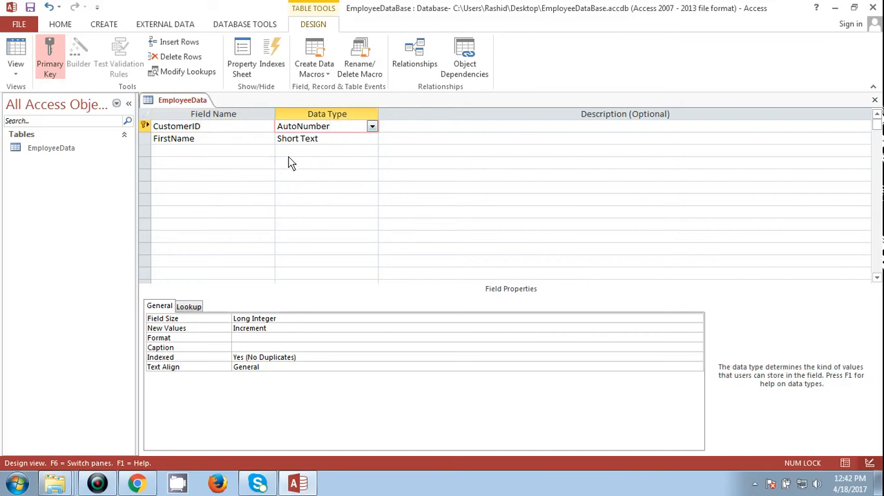
left_click(412, 130)
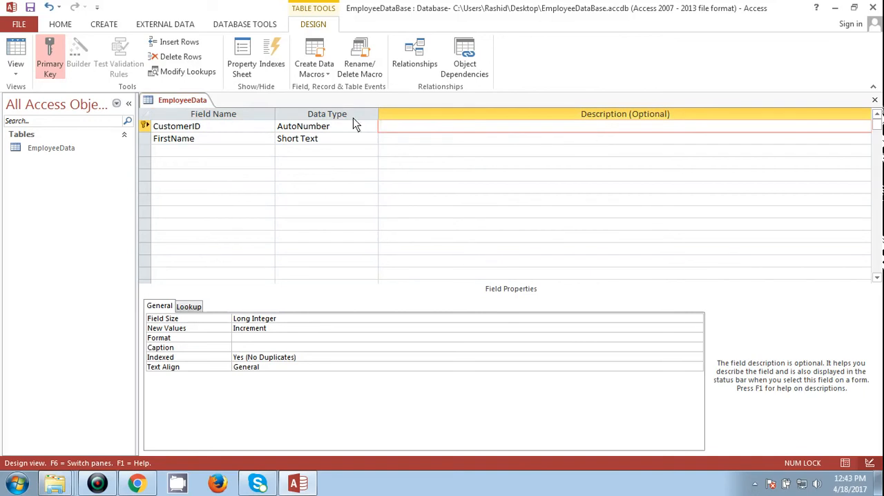
left_click(205, 138)
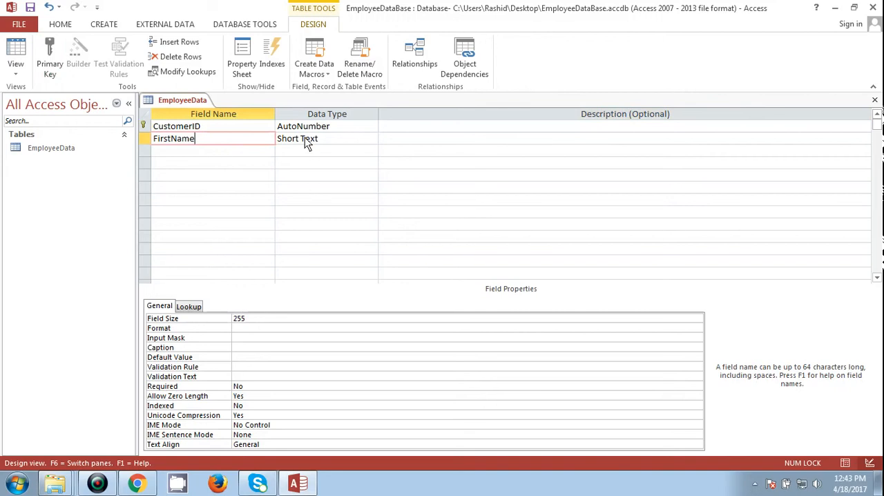
left_click(325, 142)
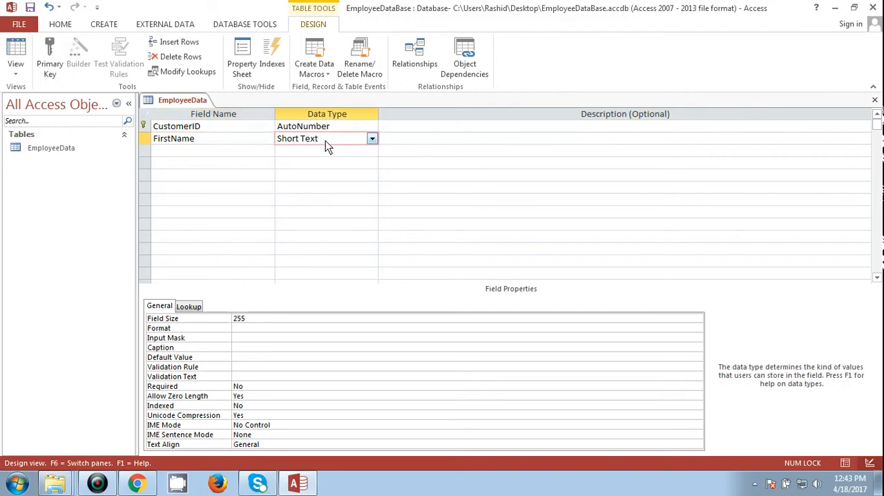
- Add a third field named LastName below FirstName with the Short Text data type
left_click(244, 150)
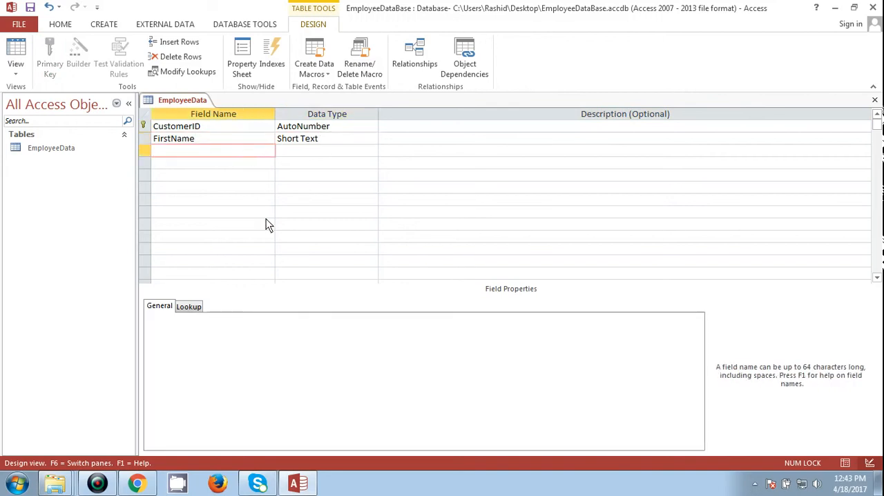
key("Caps_Lock")
type("L")
key("Caps_Lock")
type("astNmae")
key("Tab")
key("shift+Tab")
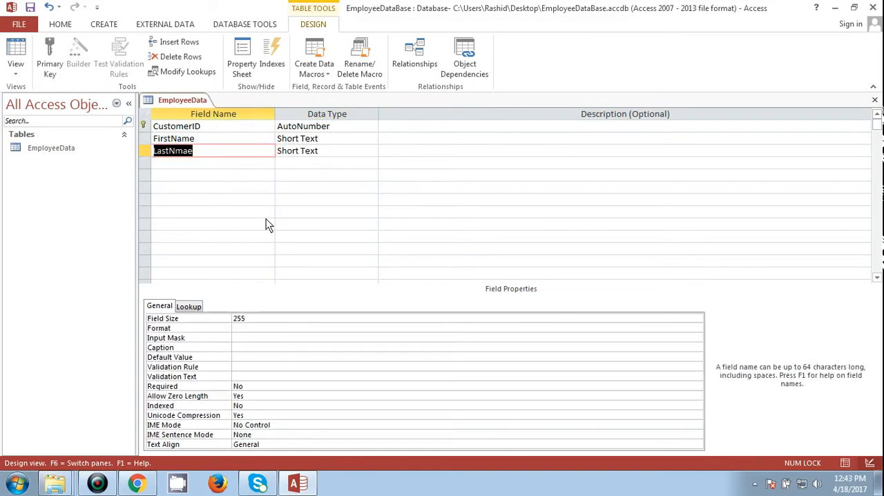
key("Caps_Lock")
type("L")
key("Caps_Lock")
type("ast")
key("Caps_Lock")
type("N")
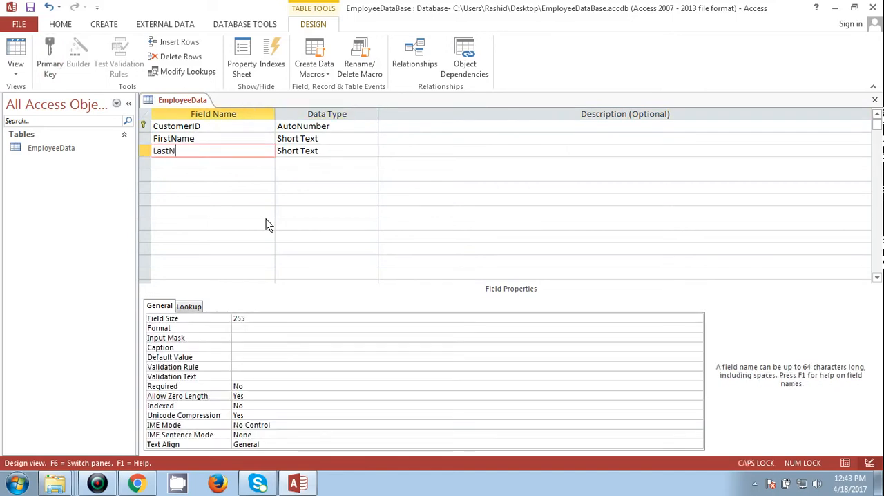
key("Caps_Lock")
type("ame")
key("Tab")
key("shift+Tab")
key("Down")
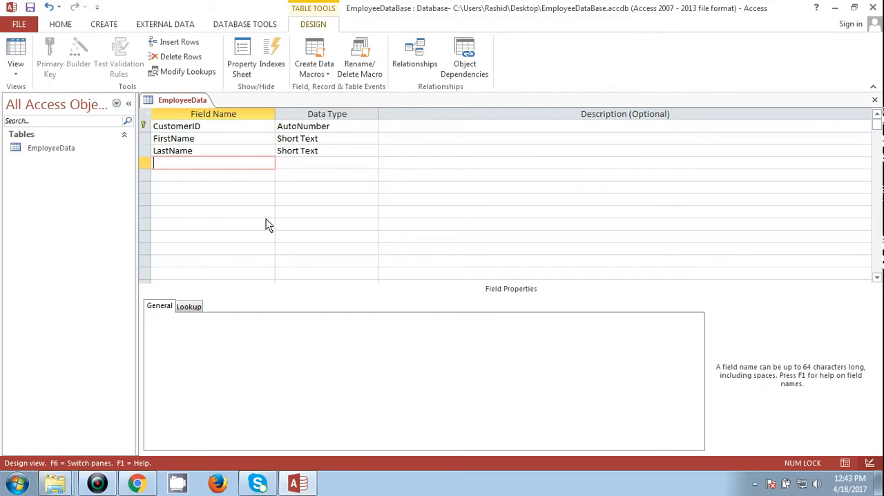
- Add a fourth field named Department below LastName with the Short Text data type
key("Caps_Lock")
type("D")
key("Caps_Lock")
type("epartment")
key("Tab")
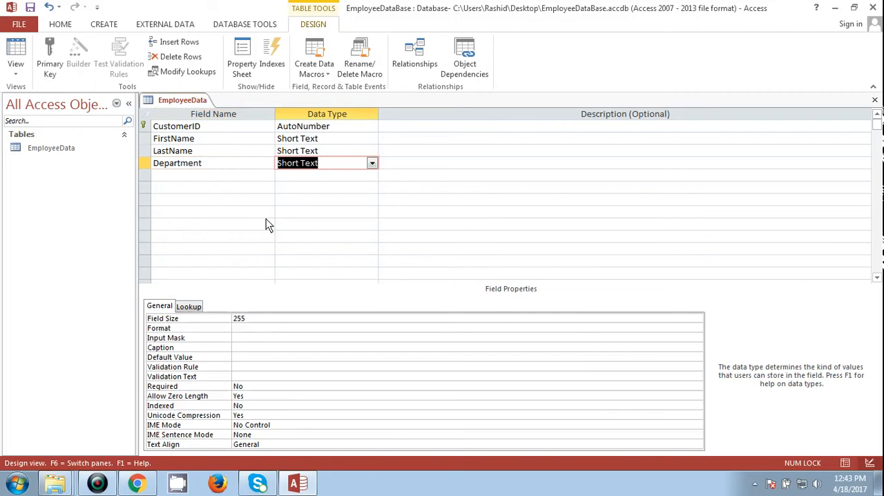
left_click(372, 164)
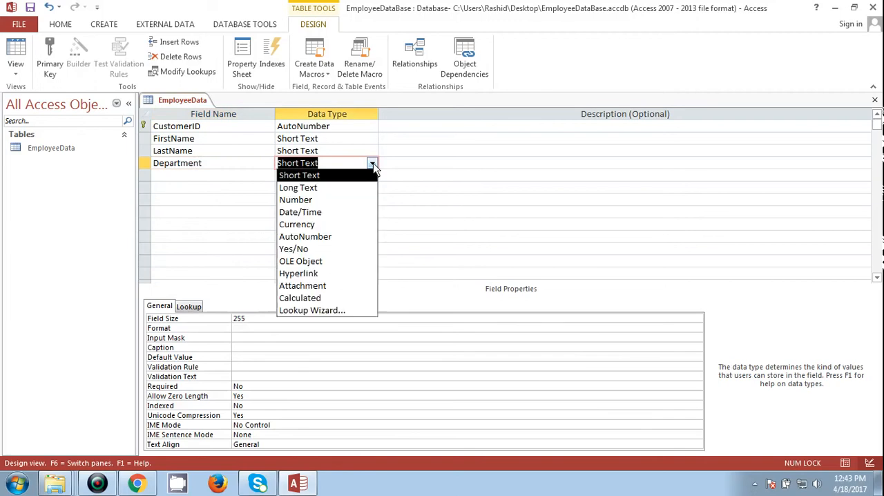
- Add a fifth field named BOB below Department
left_click(210, 176)
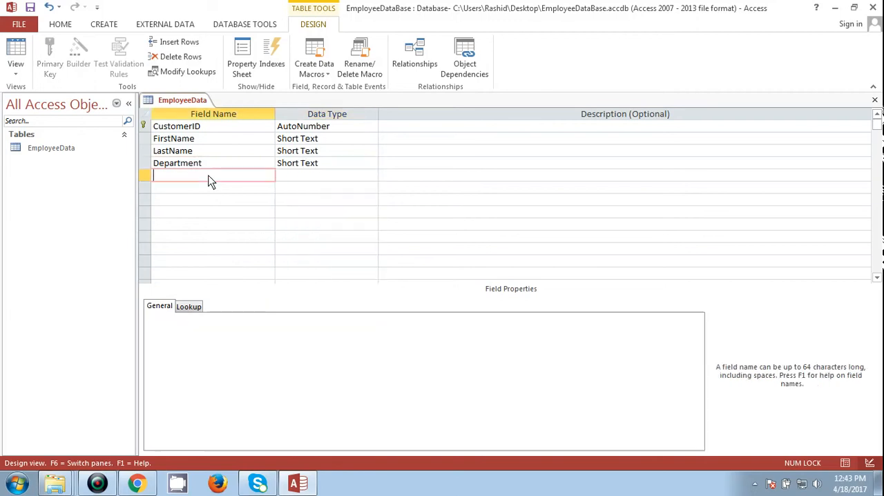
key("Caps_Lock")
type("BOB")
key("Tab")
key("Tab")
key("Tab")
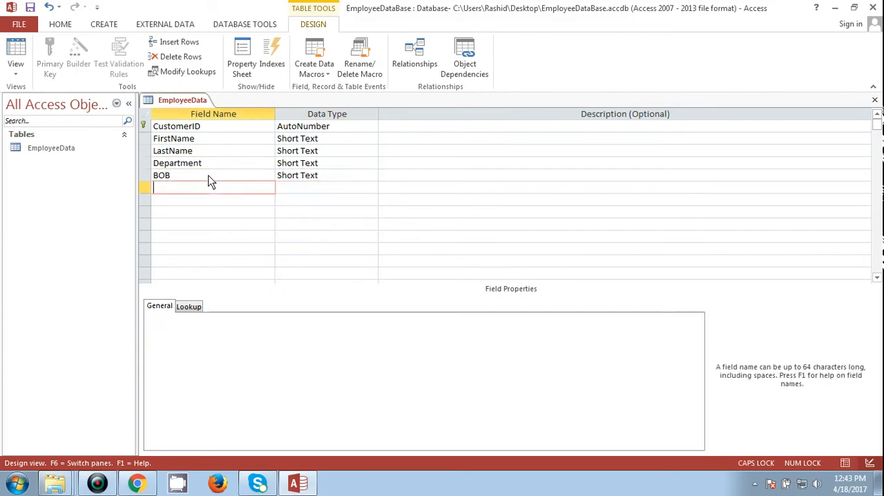
- Set the data type of the BOB field to Date/Time
key("Up")
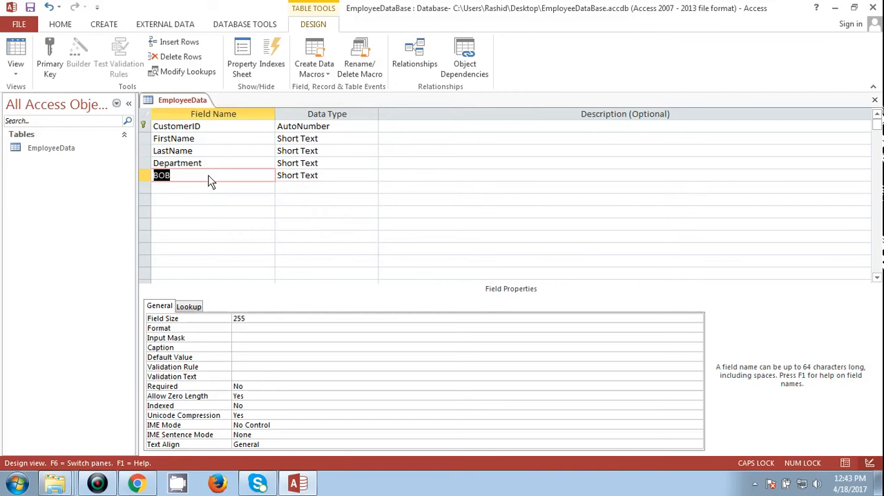
key("Tab")
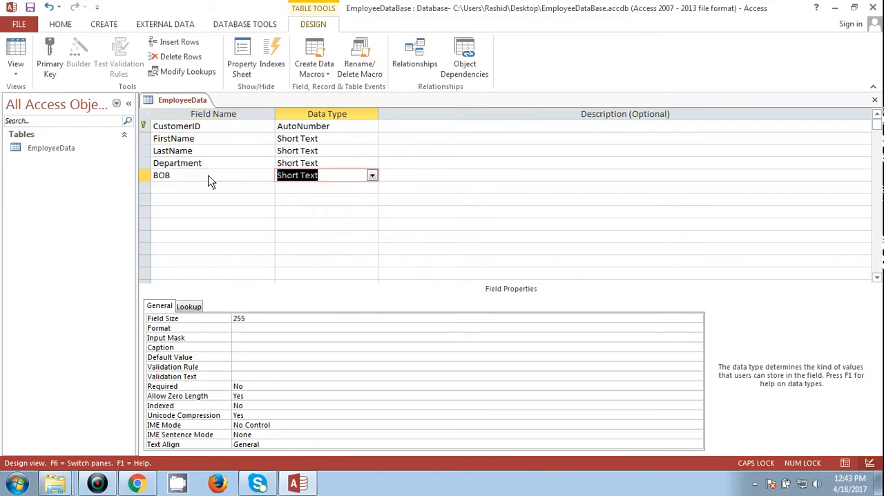
left_click(372, 175)
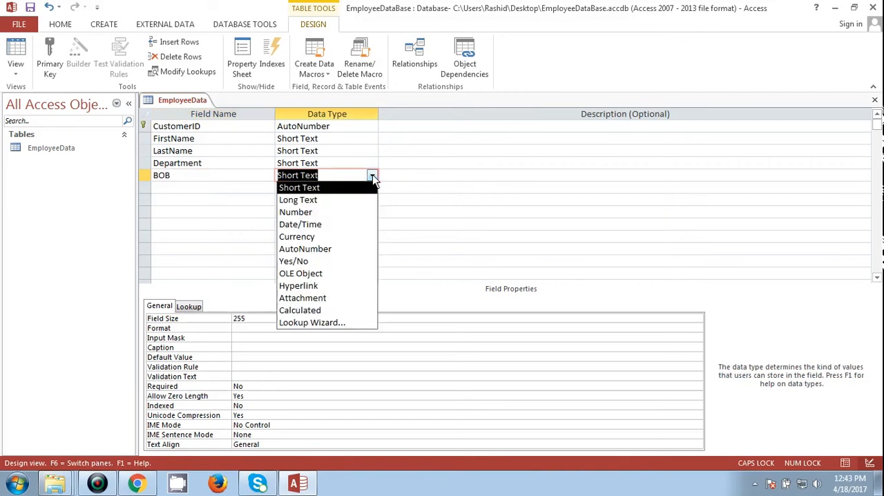
left_click(305, 224)
- Add a sixth field named DOJ below BOB with the Date/Time data type
key("Down")
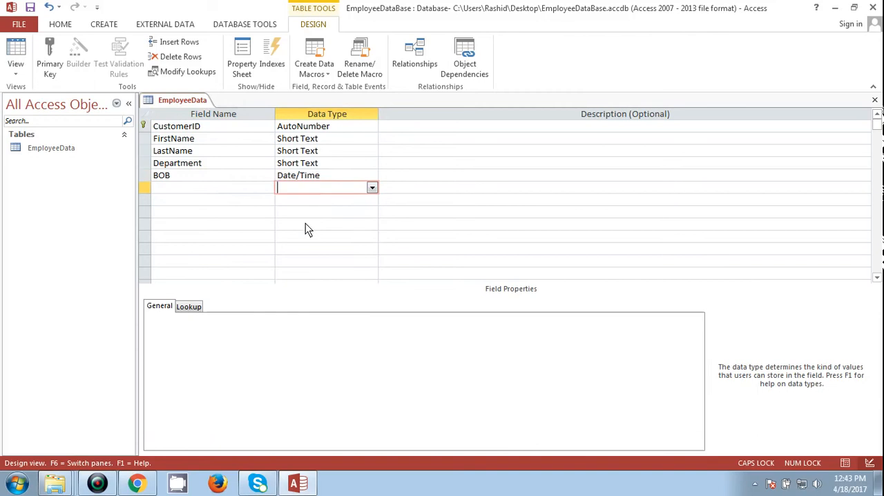
key("shift+Tab")
type("DOJ")
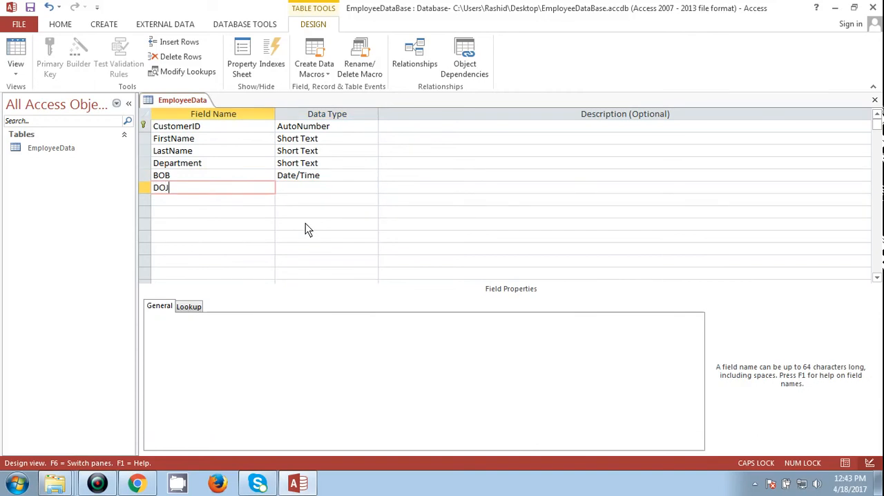
key("Tab")
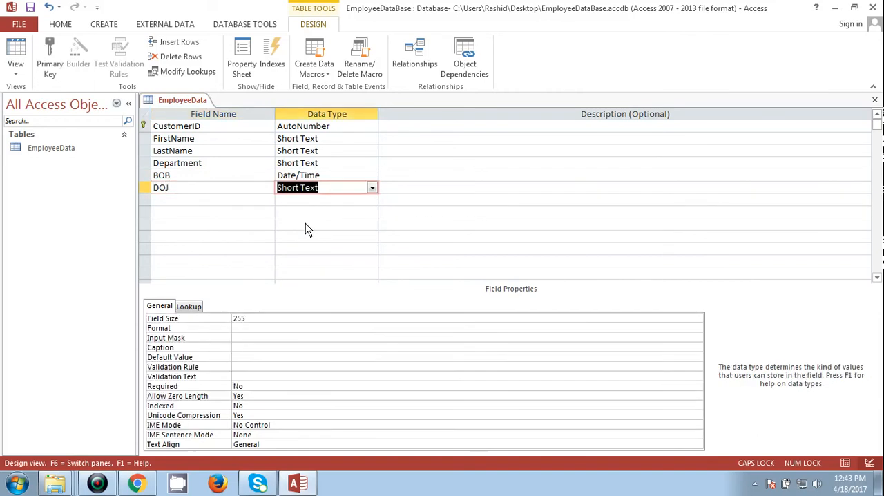
left_click(378, 187)
left_click(371, 187)
left_click(372, 188)
left_click(371, 187)
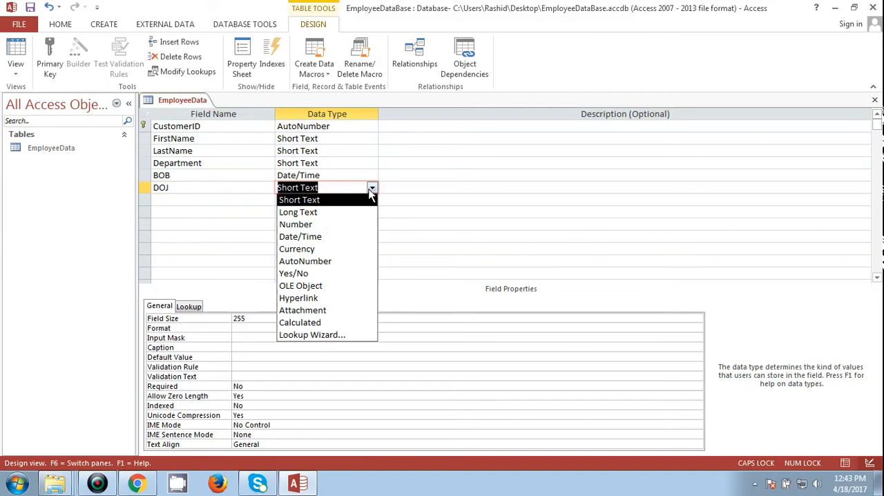
left_click(304, 236)
- Add a seventh field named City below DOJ with the Short Text data type
key("Tab")
key("Tab")
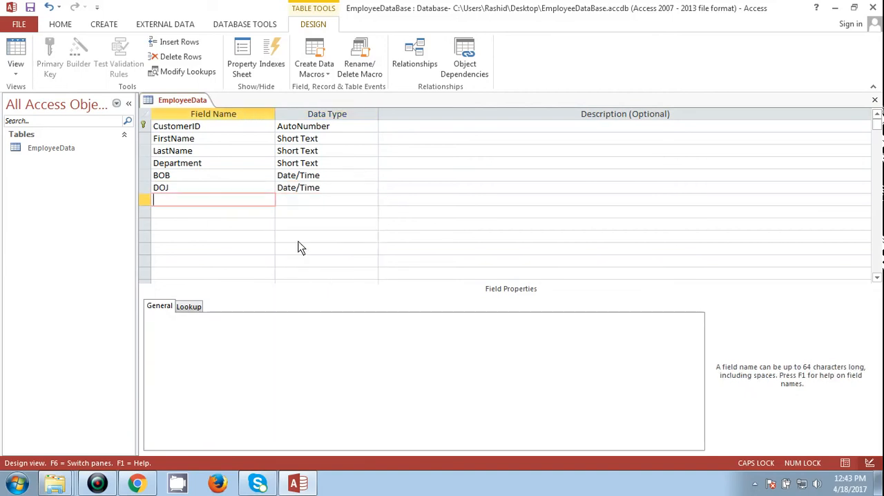
key("Caps_Lock")
type("c")
key("Caps_Lock")
type("IT")
key("BackSpace")
key("BackSpace")
key("BackSpace")
type("C")
key("Caps_Lock")
type("ity")
key("Tab")
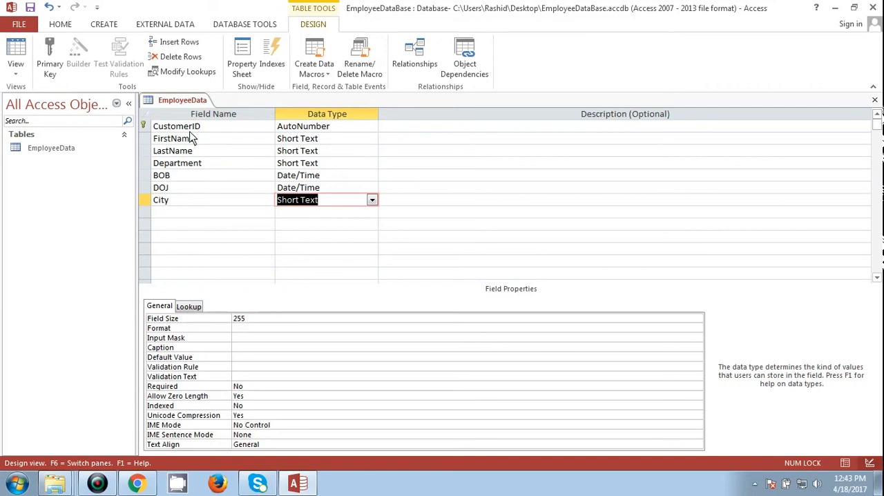
- Add an eighth field named Cell# below City
left_click(186, 212)
type("Cell")
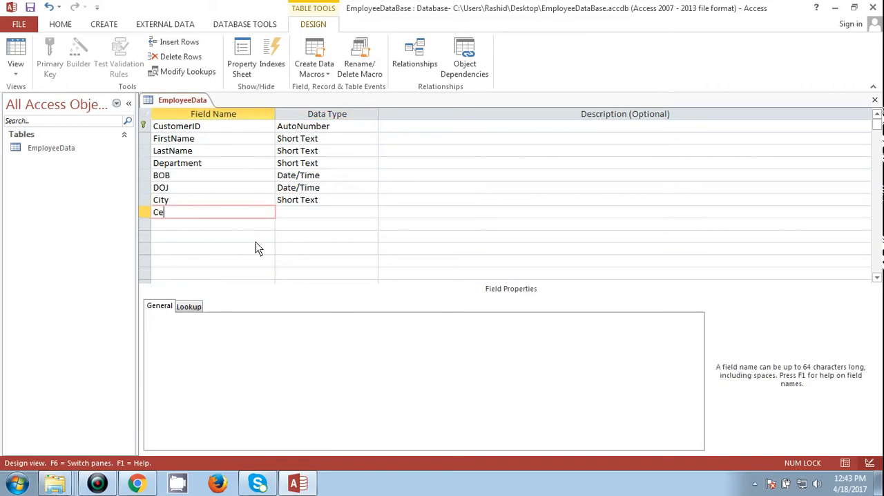
key("Caps_Lock")
type("N")
key("Caps_Lock")
type("umber")
key("BackSpace")
key("BackSpace")
key("BackSpace")
key("BackSpace")
key("BackSpace")
key("BackSpace")
type("#")
key("Tab")
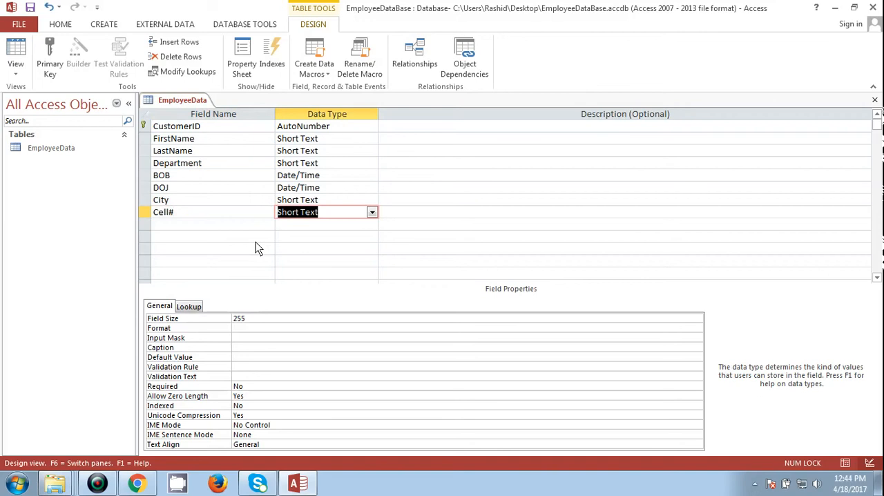
- Set the data type of the Cell# field to Long Text
key("alt+Down")
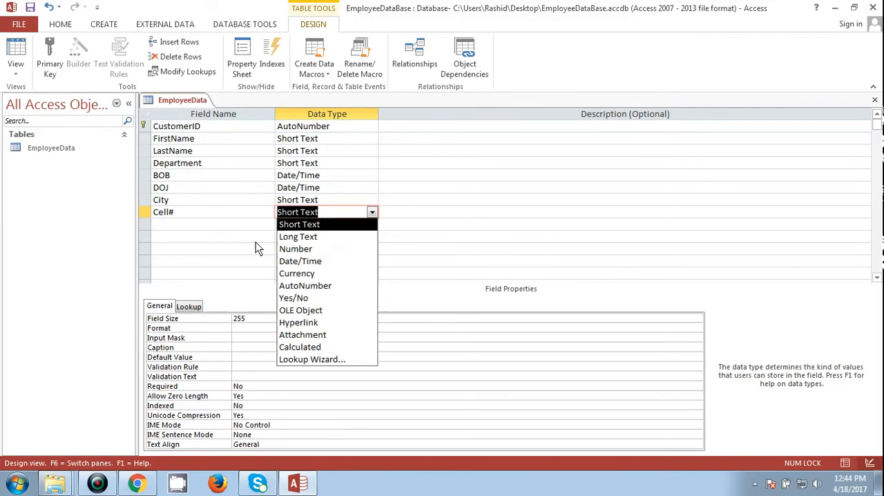
key("Down")
key("Down")
key("Up")
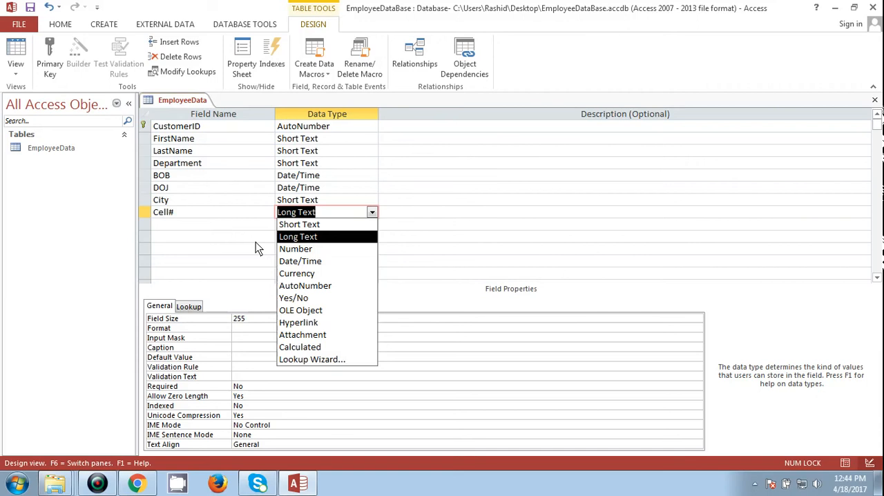
key("Return")
key("Up")
key("Down")
key("Left")
key("Down")
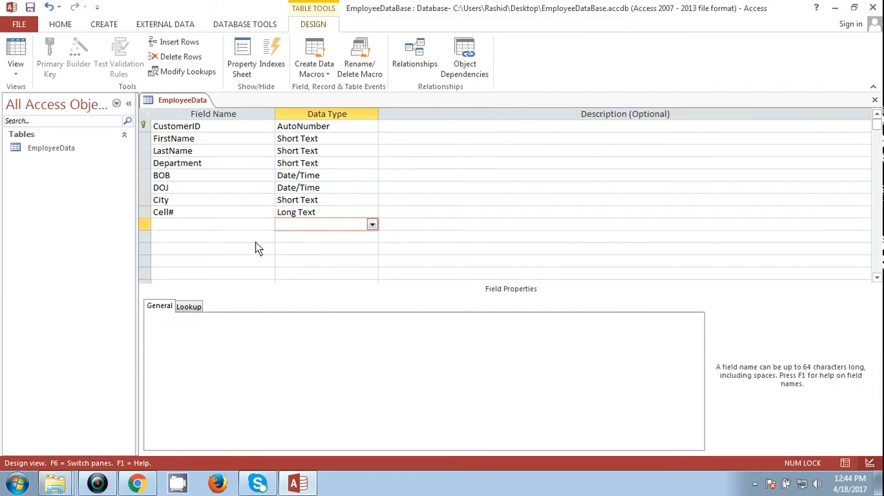
- Set the data type of the Cell# field to Currency
key("Up")
key("alt+Down")
key("Down")
key("Down")
key("Down")
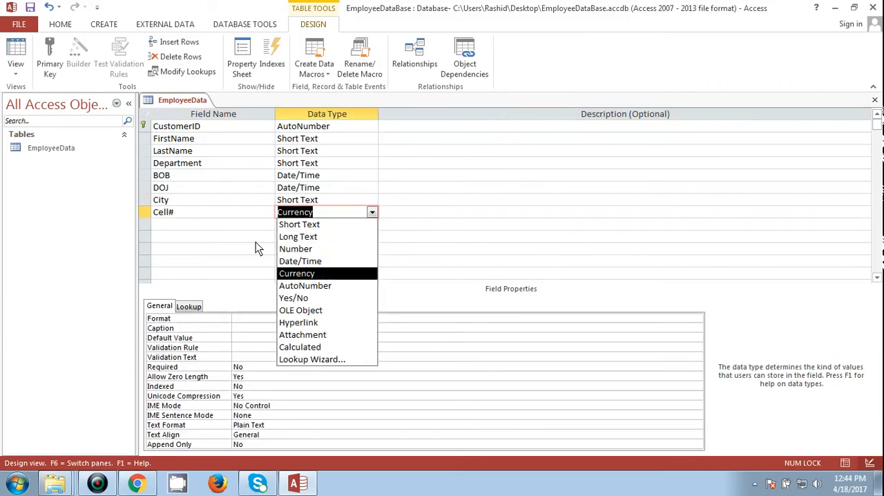
key("Return")
key("Down")
key("Up")
key("Right")
key("Return")
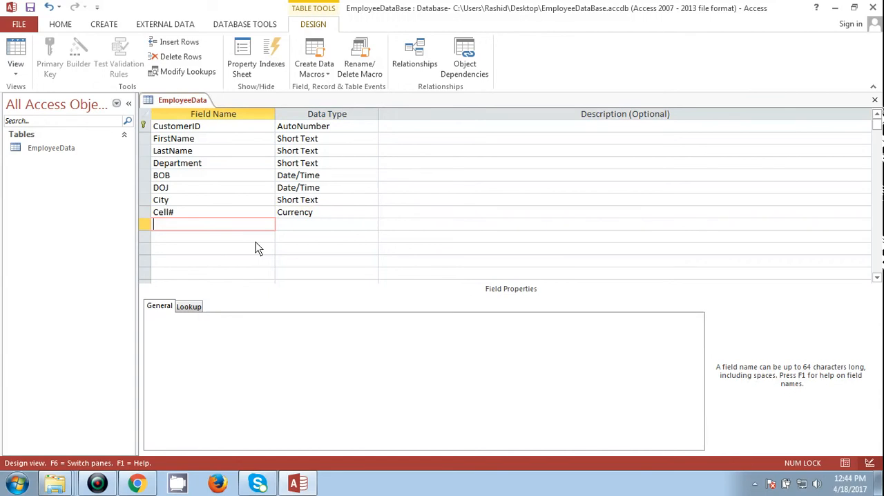
- Examine the names and properties of the fields from CustomerID down to Cell#
key("Up")
key("Up")
key("Up")
key("Up")
key("Up")
key("Up")
key("Up")
key("Up")
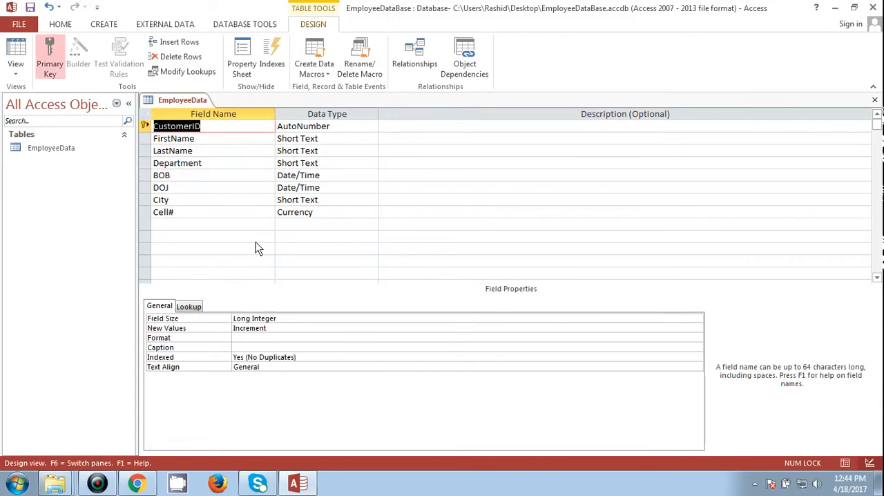
key("Down")
key("Up")
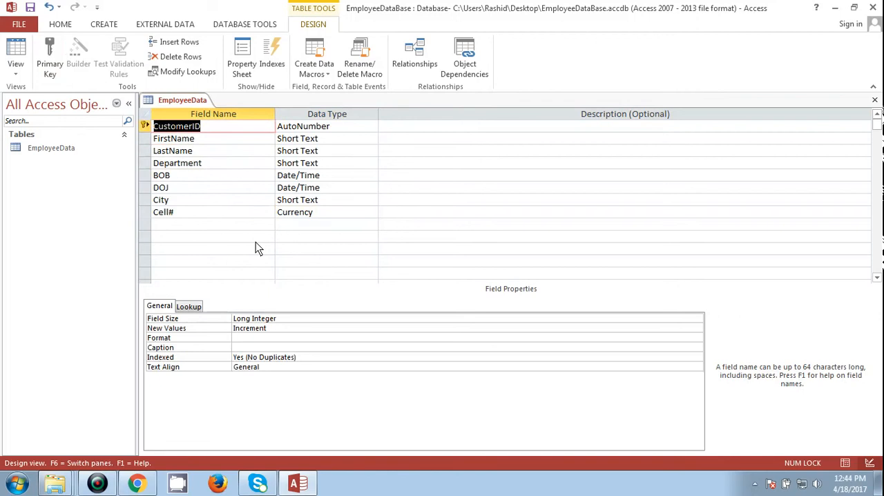
key("Down")
key("Down")
key("Down")
key("Down")
key("Down")
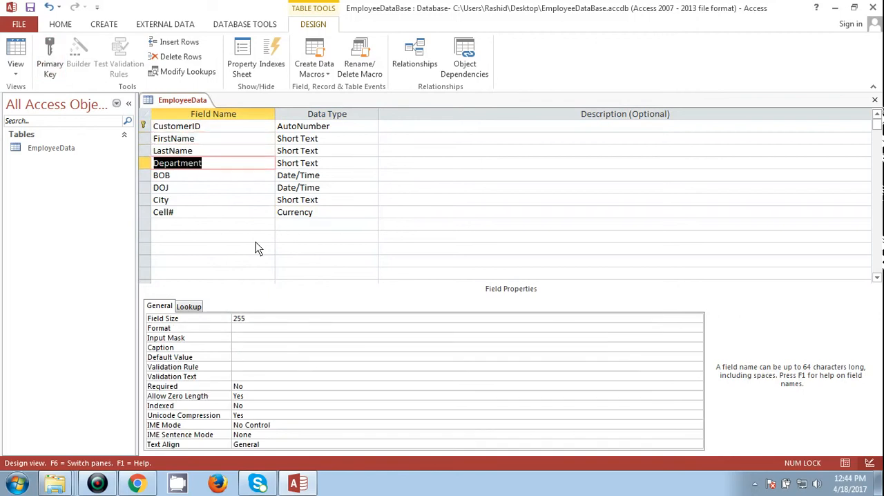
key("Down")
key("Down")
key("Down")
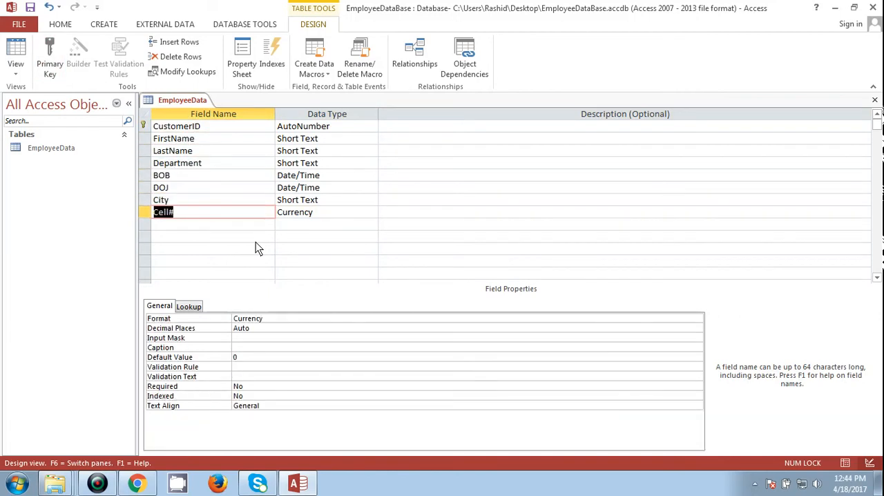
- Add a ninth field named Salary below Cell# with the Number data type
type("S")
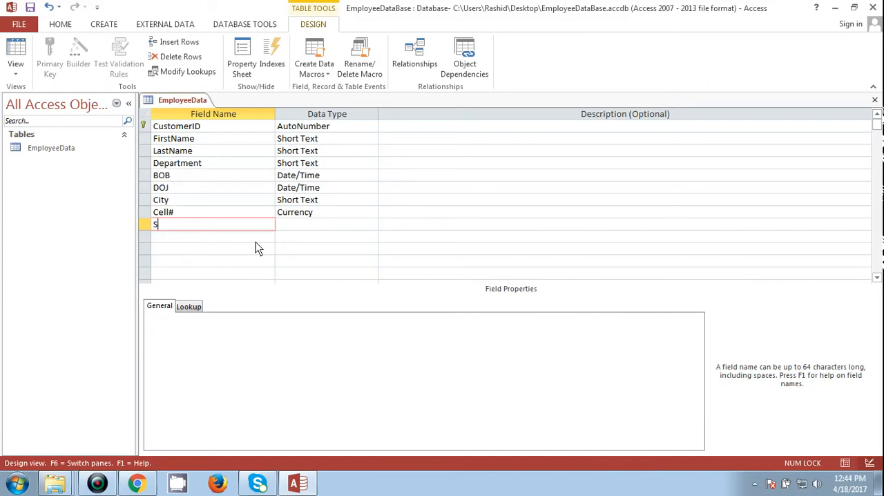
type("alary")
key("Tab")
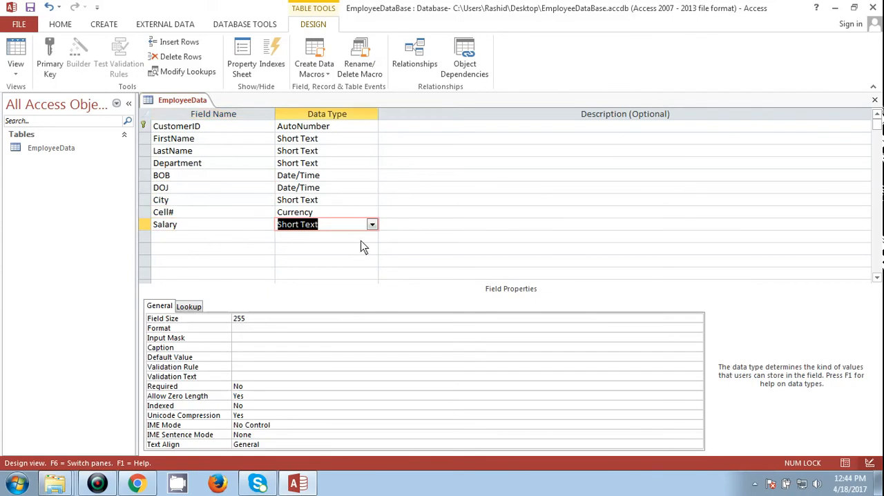
left_click(372, 225)
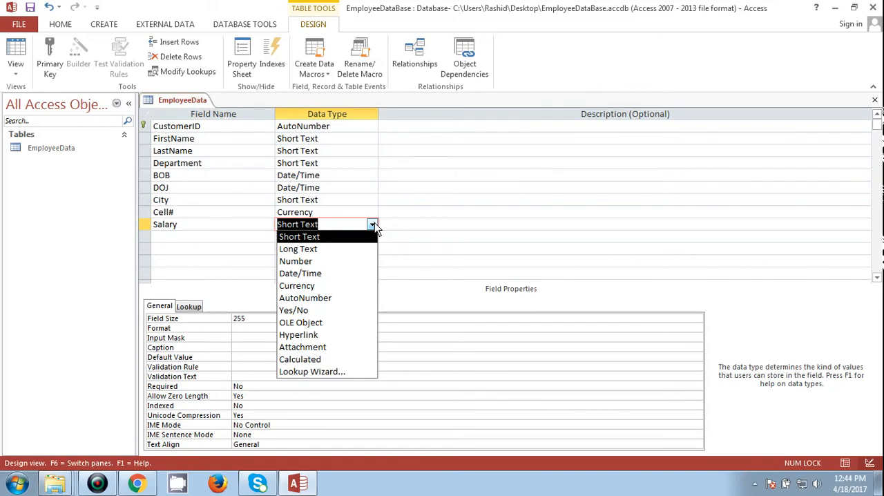
left_click(313, 261)
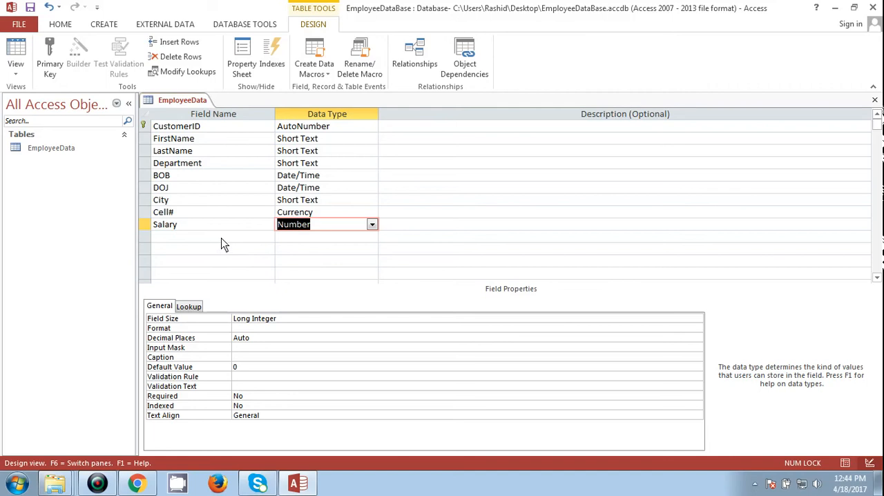
- Examine the names and matching data types of the fields in the EmployeeData table
key("Down")
key("Up")
key("Left")
key("Up")
key("Up")
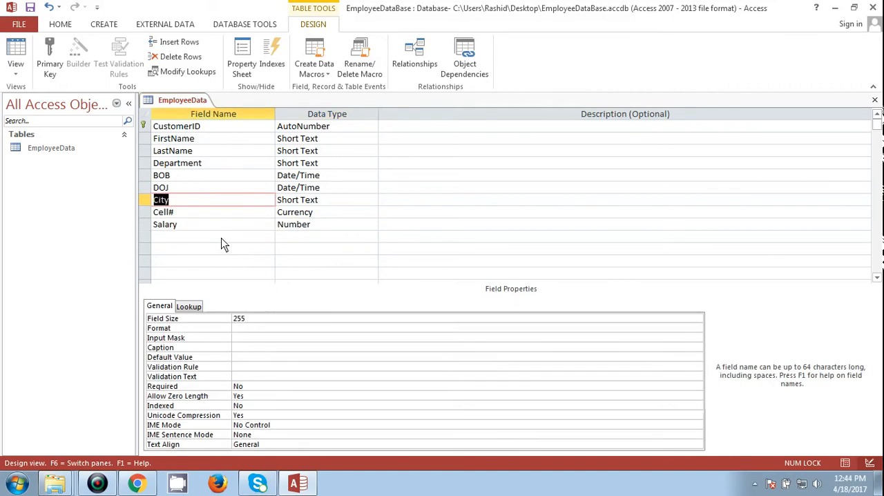
key("Up")
key("Up")
key("Up")
key("Up")
key("Up")
key("Up")
key("Down")
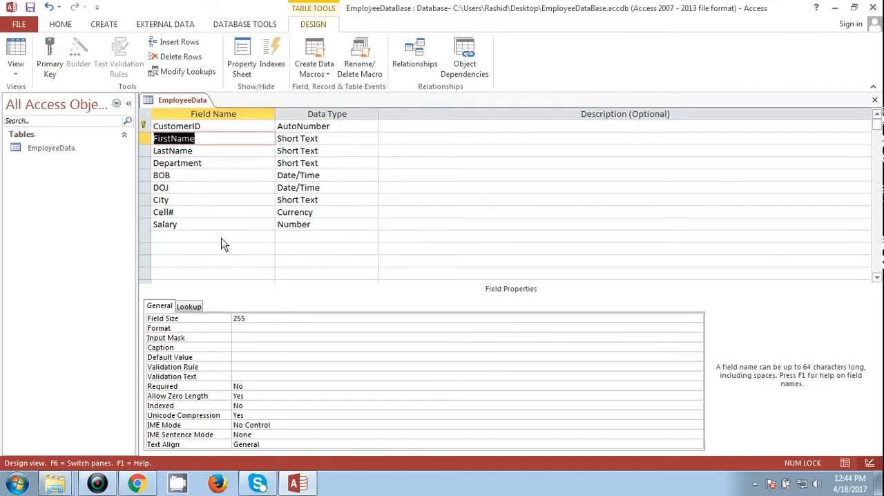
key("Right")
key("Up")
key("Left")
key("Down")
key("Down")
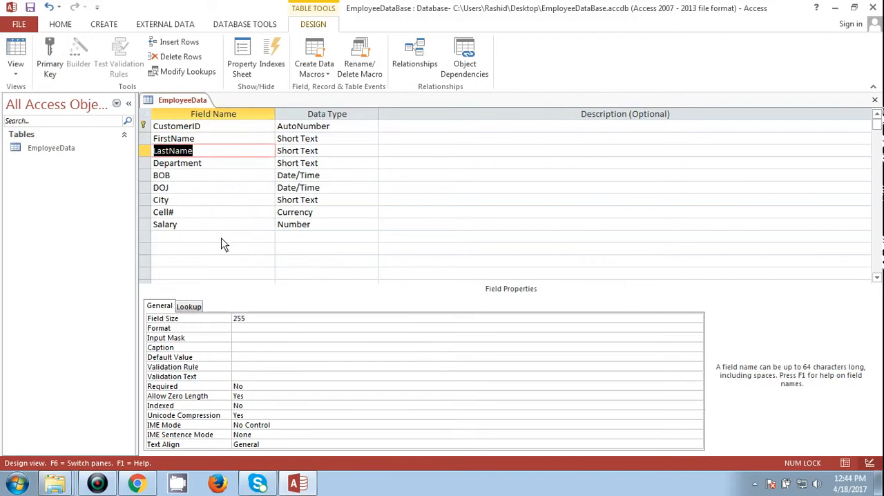
key("Down")
key("Down")
key("Down")
key("Down")
key("Down")
key("Down")
key("Right")
key("Up")
key("Up")
key("Up")
key("Up")
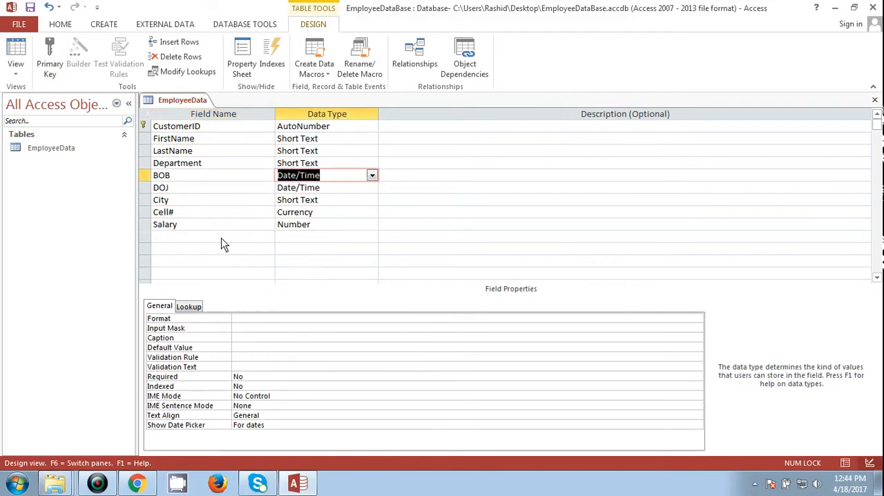
key("Up")
key("Up")
key("Up")
key("Up")
key("Left")
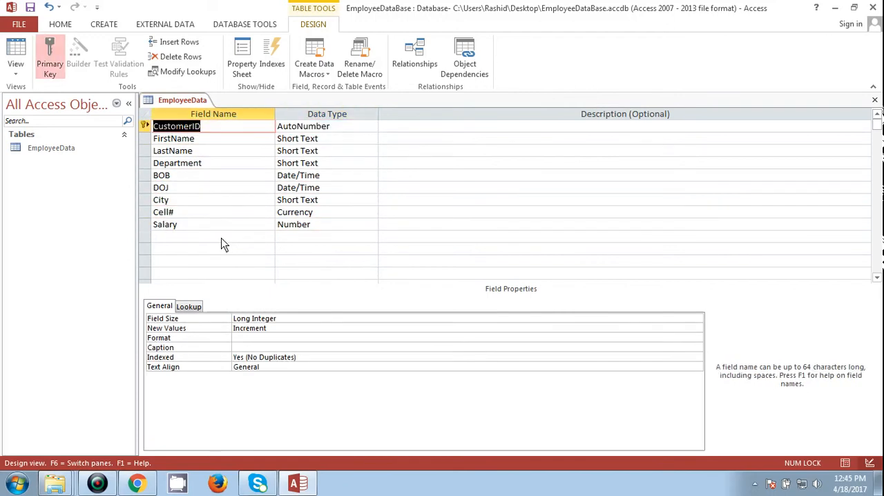
key("Right")
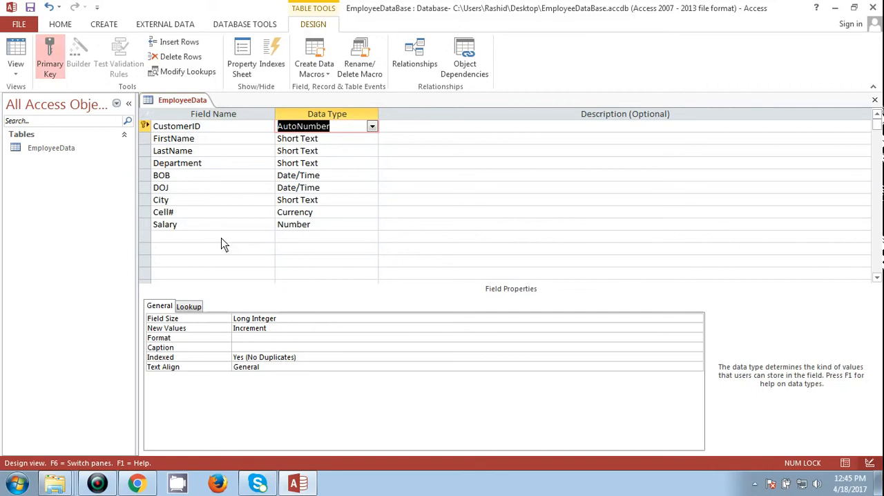
key("Down")
key("Left")
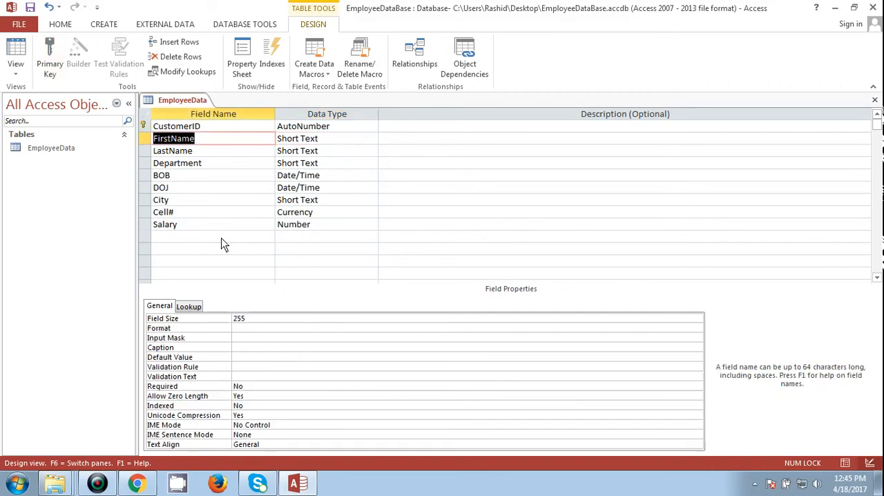
- Examine the names and data types of the FirstName, LastName and Department fields
key("Right")
key("Left")
key("Down")
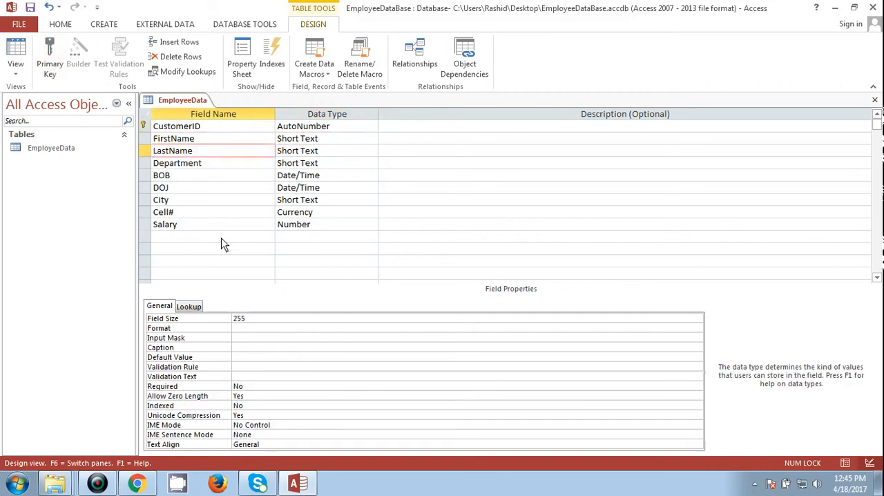
key("Right")
key("Down")
key("Left")
key("Right")
key("Left")
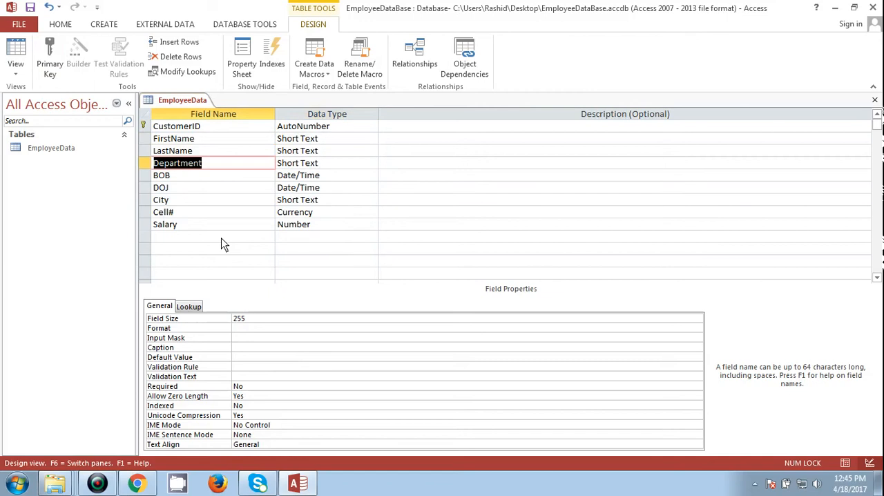
key("Right")
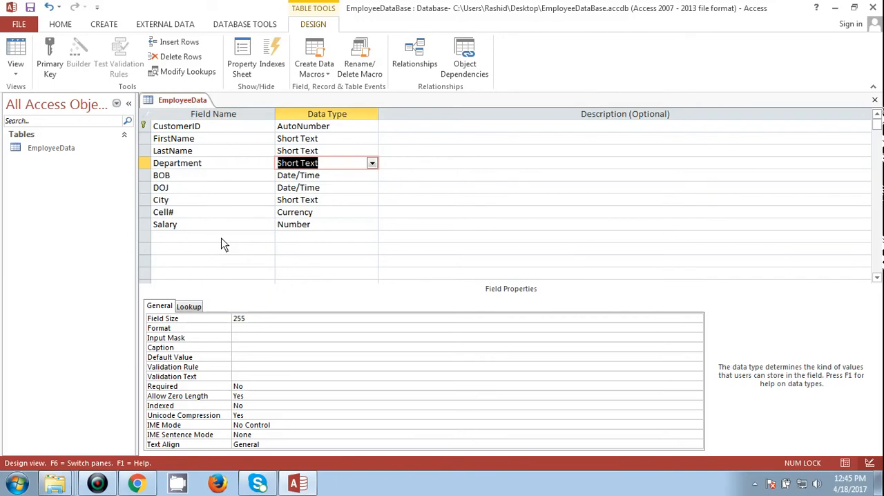
- Start the Lookup Wizard for the Department field and choose to enter the list values manually
key("shift+Tab")
key("Tab")
left_click(372, 164)
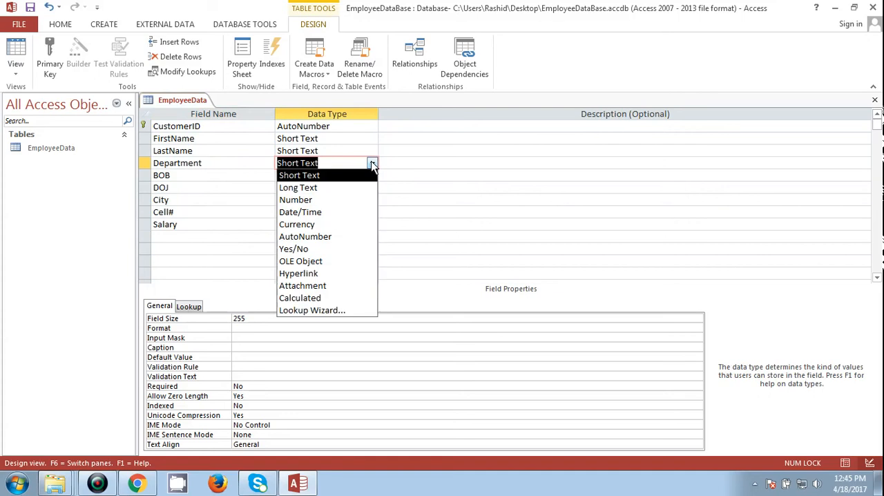
left_click(305, 309)
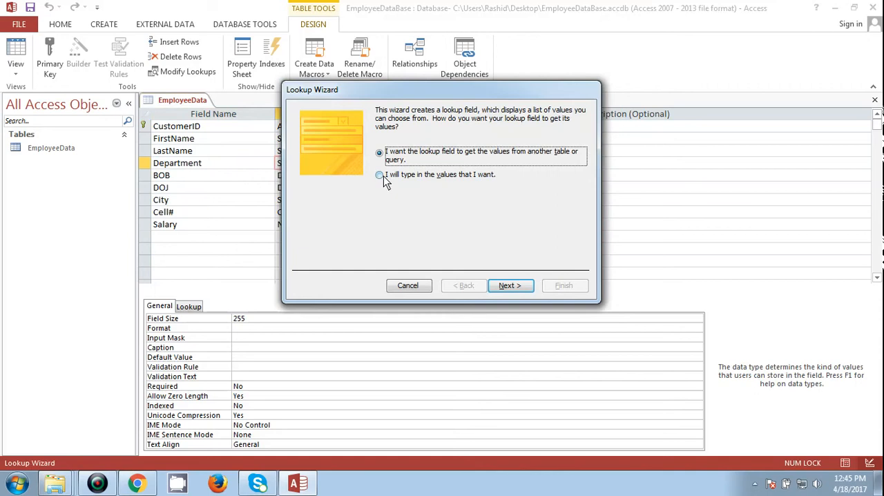
left_click(383, 175)
left_click(511, 287)
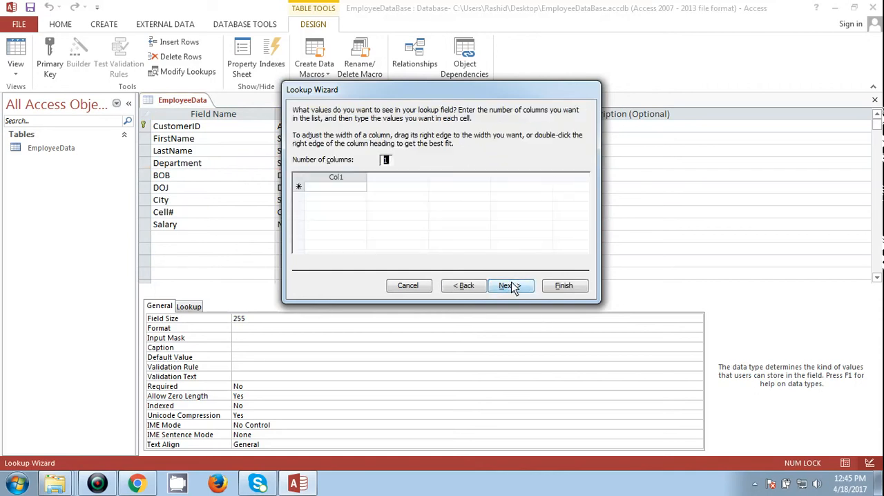
- Enter Finance as the first value in the Department lookup list
left_click(330, 187)
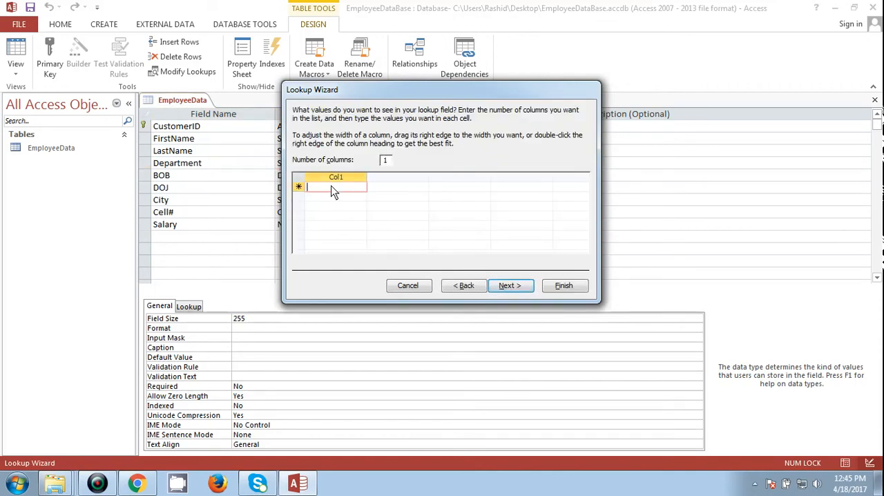
type("Fia")
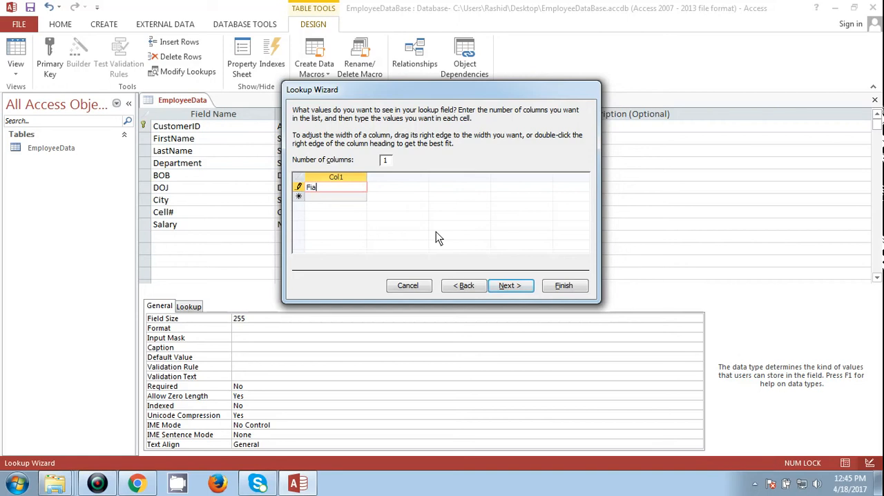
key("BackSpace")
type("nance")
key("BackSpace")
key("BackSpace")
key("BackSpace")
key("BackSpace")
key("BackSpace")
type("a")
key("BackSpace")
type("nance")
key("BackSpace")
key("BackSpace")
key("BackSpace")
key("BackSpace")
key("BackSpace")
type("nance")
key("Tab")
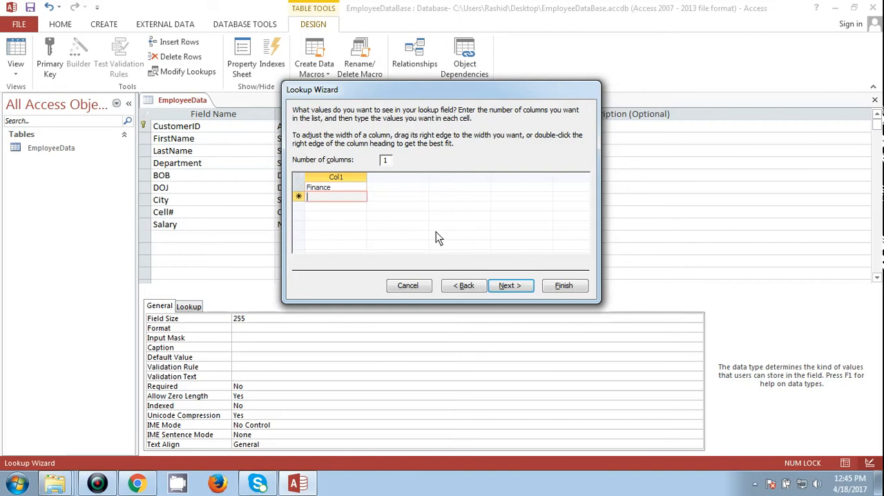
- Add Marketing as the second value in the Department lookup list
type("Marketing")
key("Tab")
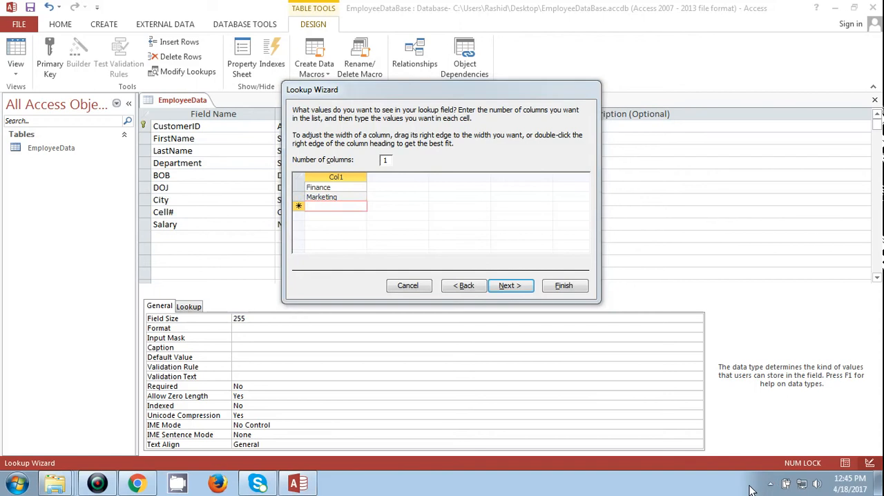
left_click(769, 484)
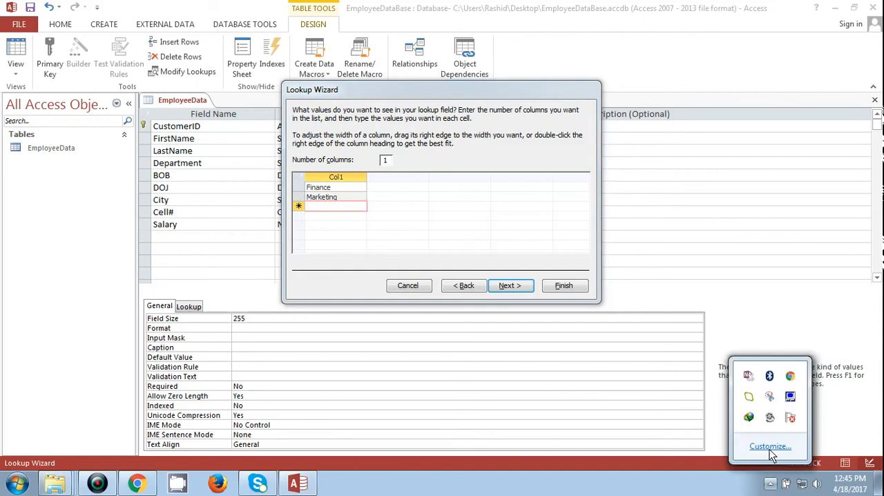
left_click(771, 419)
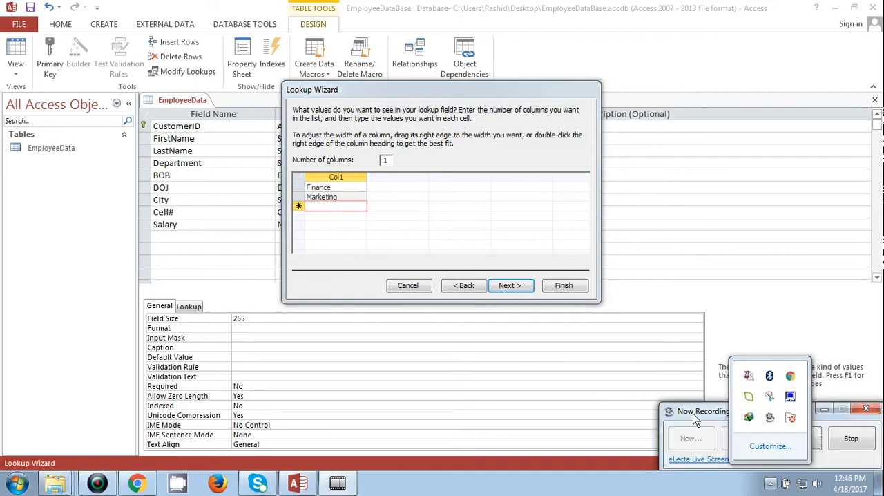
left_click_drag(695, 461, 684, 259)
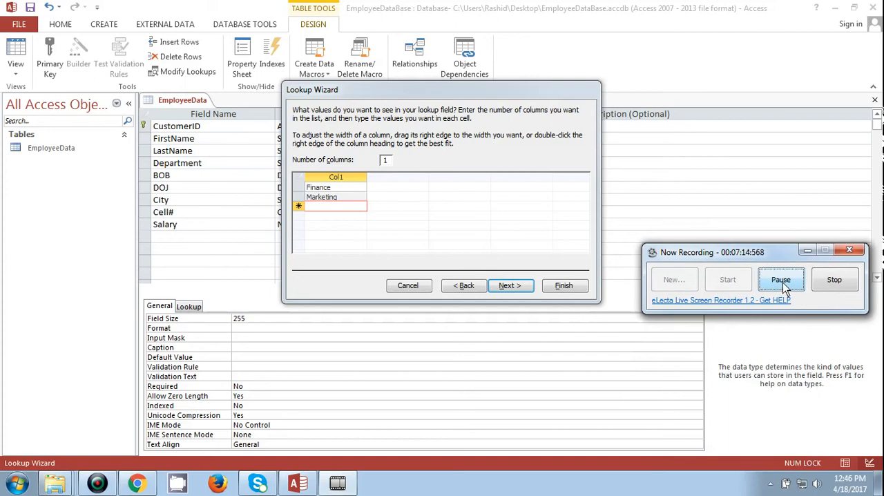
left_click(780, 281)
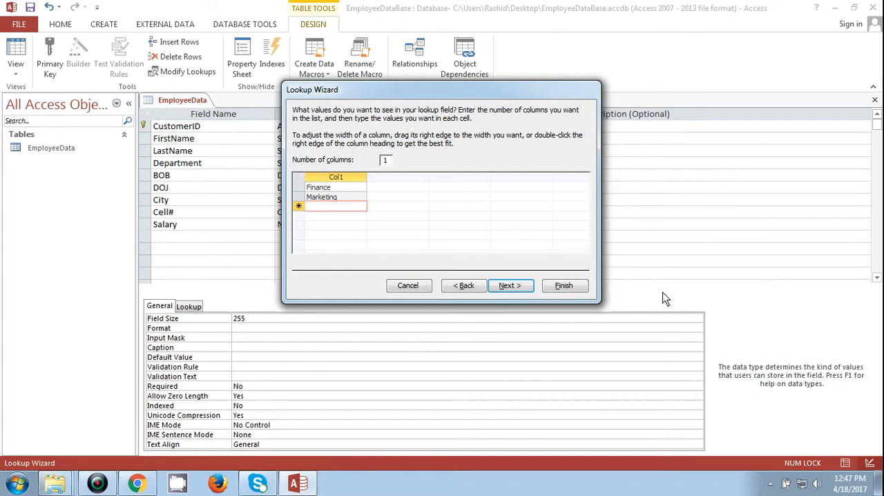
- Add HRM as the third value in the Department lookup list
key("Caps_Lock")
type("HRM")
key("Return")
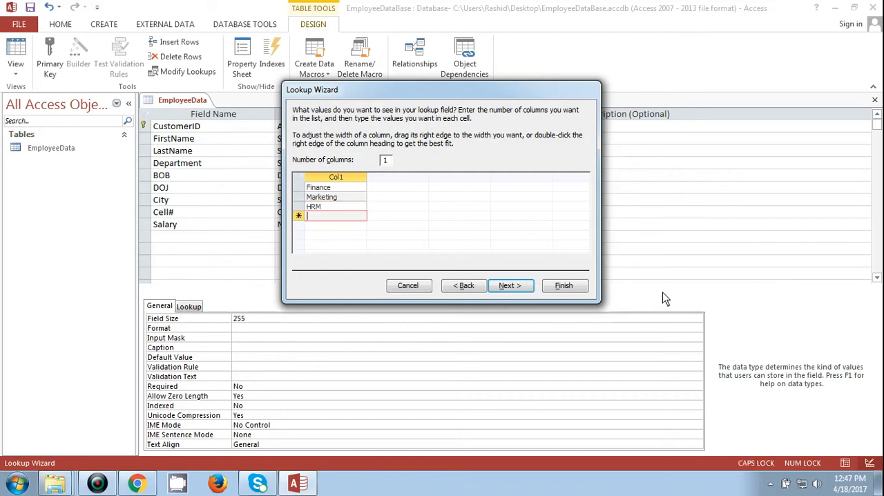
left_click(770, 484)
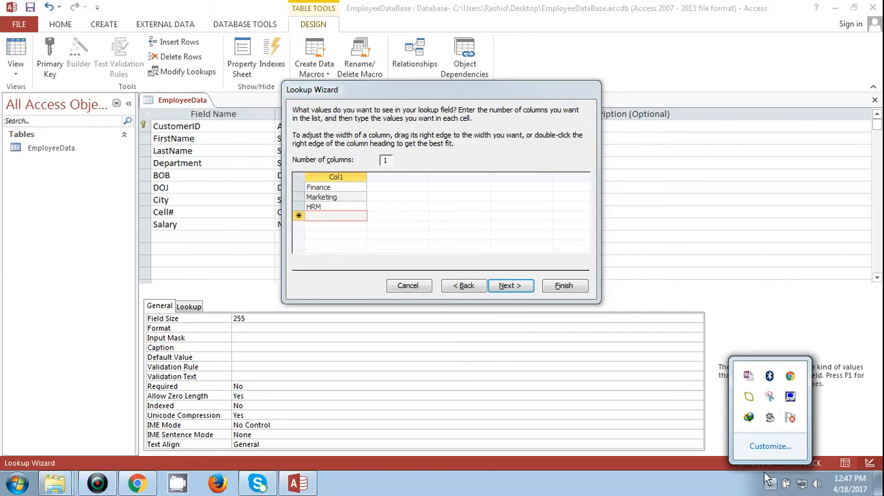
right_click(770, 419)
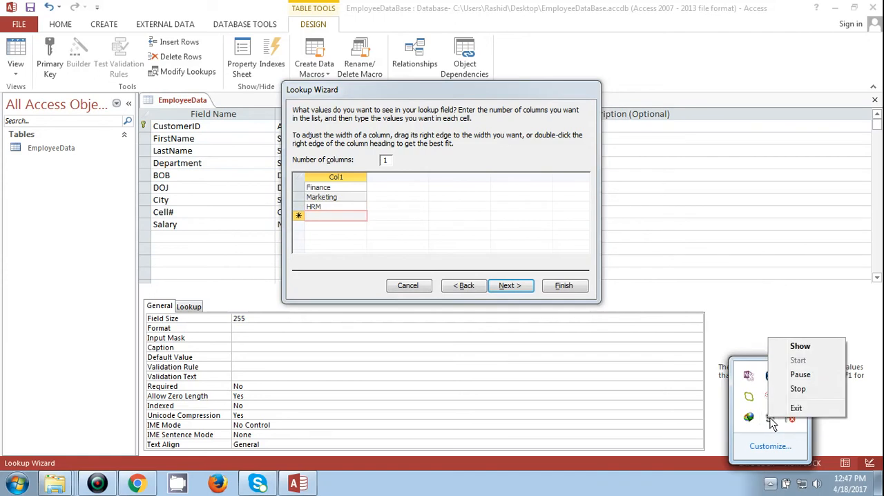
left_click(770, 422)
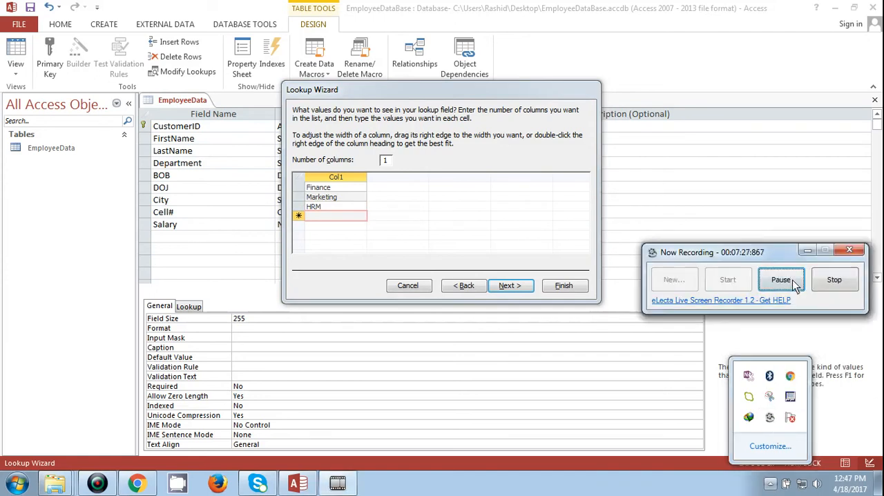
left_click(805, 250)
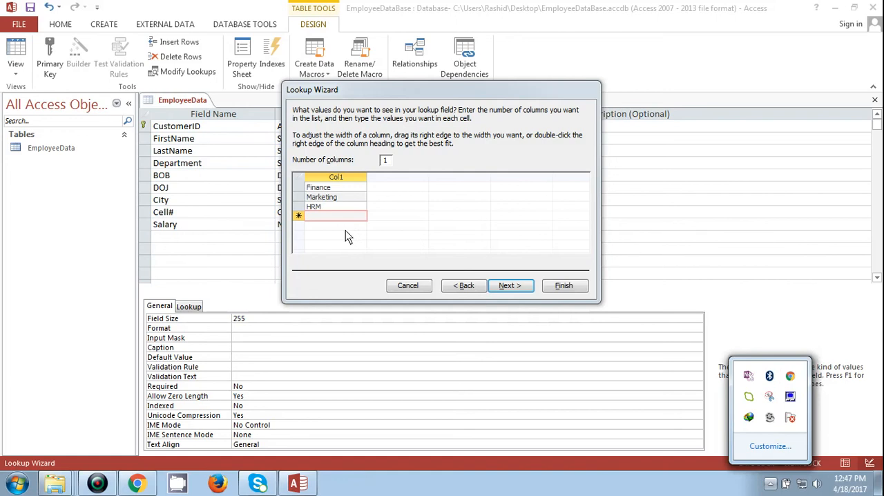
- Add Admin as the fourth value in the Department lookup list
left_click(344, 216)
type("A")
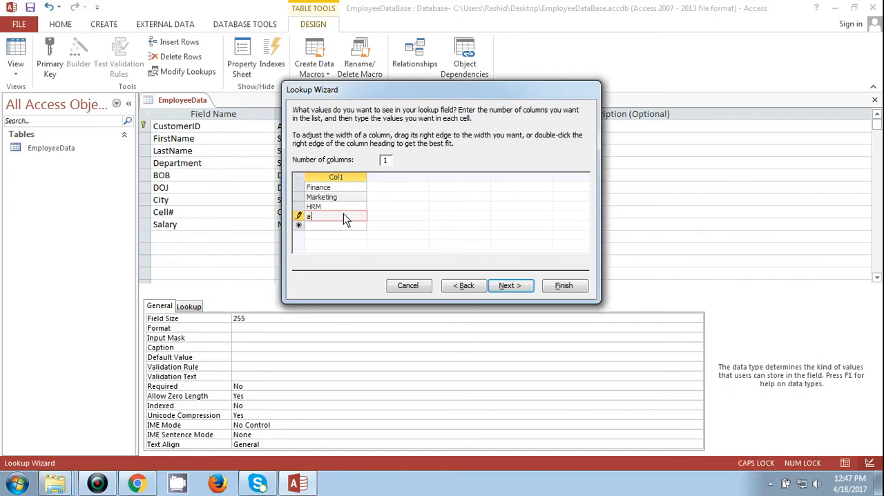
key("Caps_Lock")
type("dmin")
key("Return")
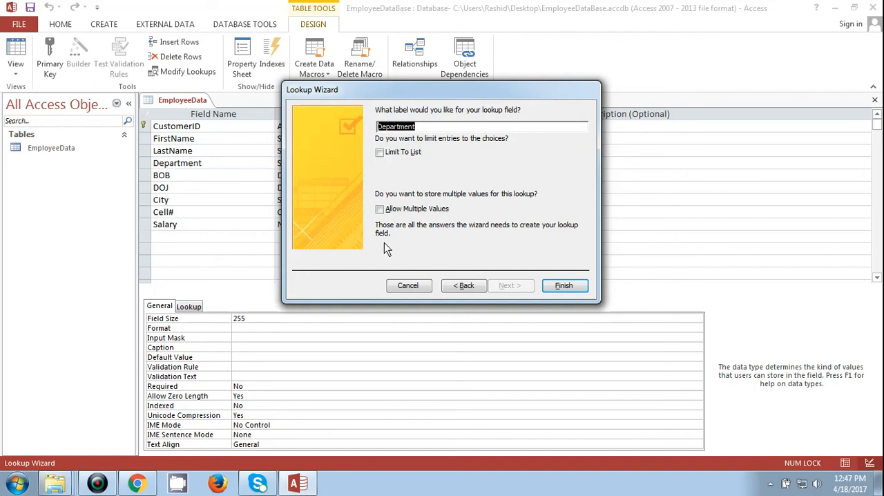
- Return to the Department lookup values and add Operation as the fifth value
left_click(467, 287)
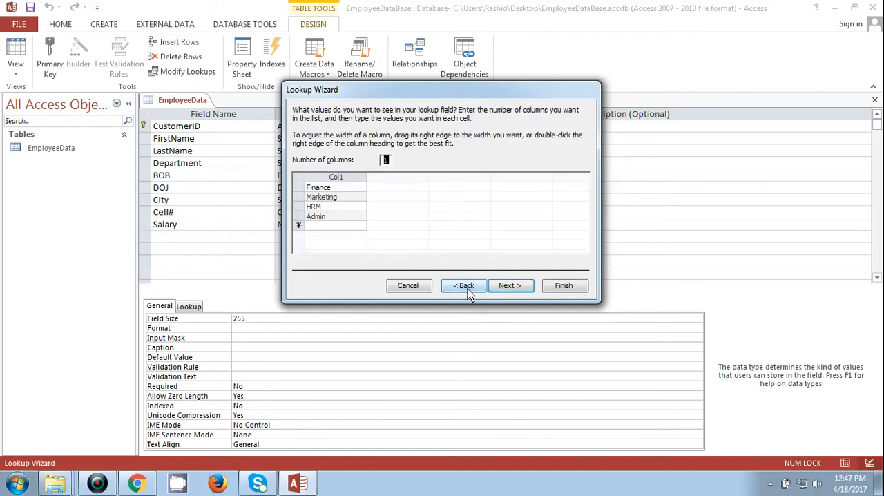
left_click(341, 227)
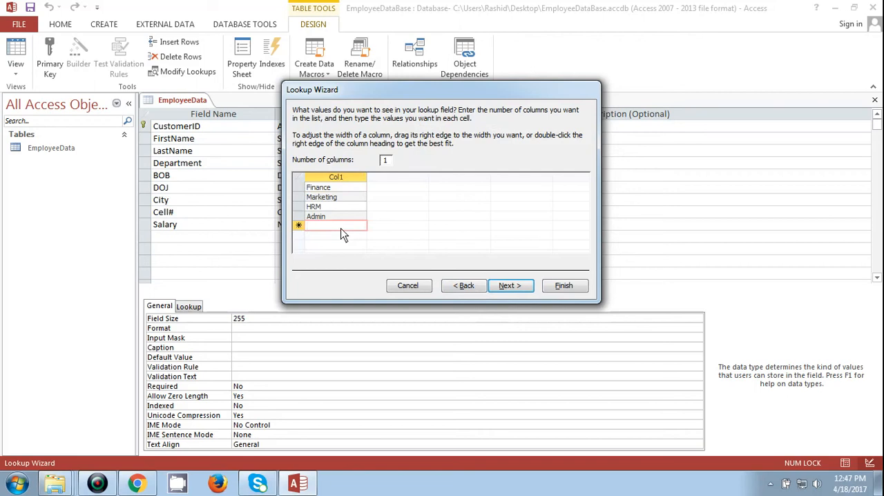
type("Opeateio")
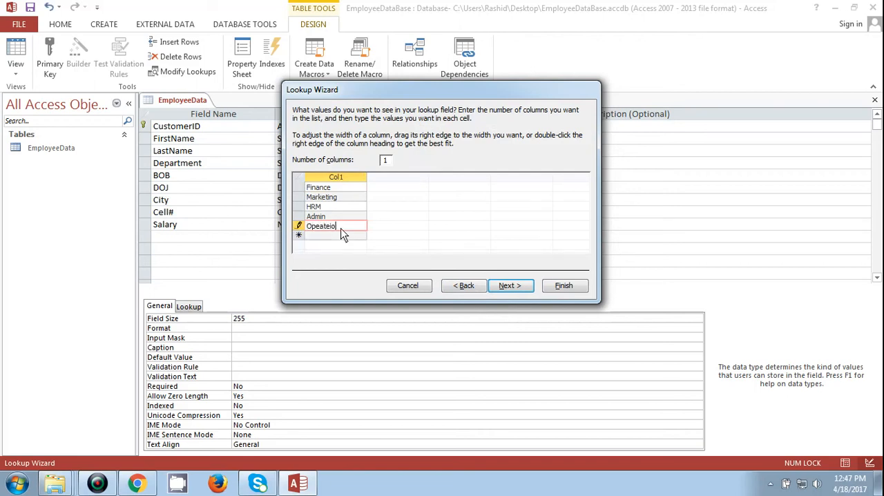
type("n")
key("BackSpace")
key("BackSpace")
key("BackSpace")
key("BackSpace")
key("BackSpace")
type("ration")
key("Return")
- Add Sales & Marketing as the sixth lookup value and finish the wizard, keeping the Department label and default options
key("Caps_Lock")
type("S")
key("Caps_Lock")
type("ales &")
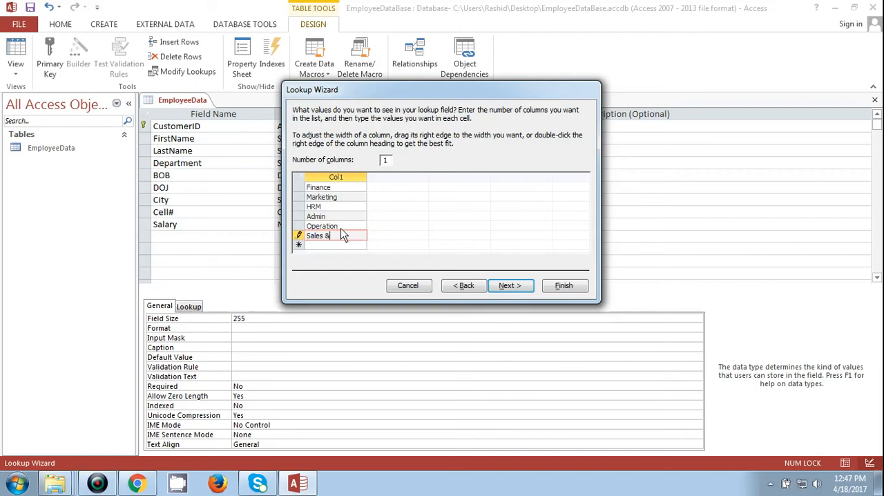
key("Caps_Lock")
type("M")
key("Caps_Lock")
type("arketing")
left_click(506, 286)
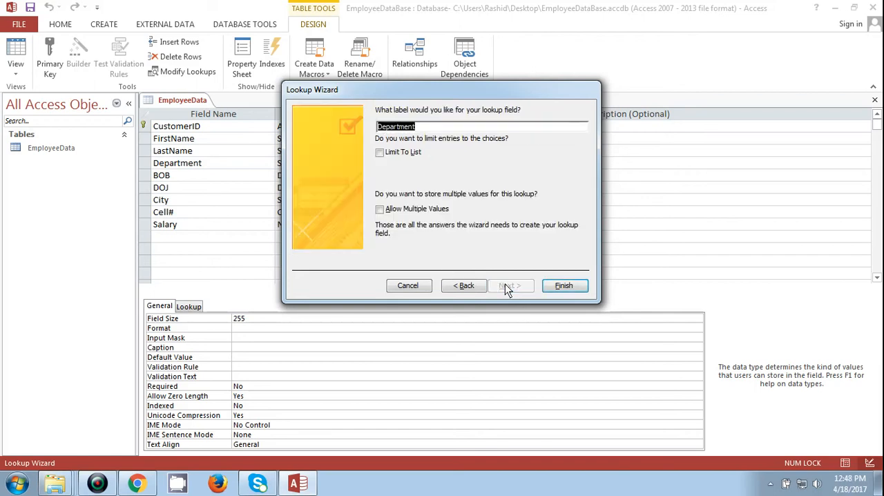
left_click(560, 285)
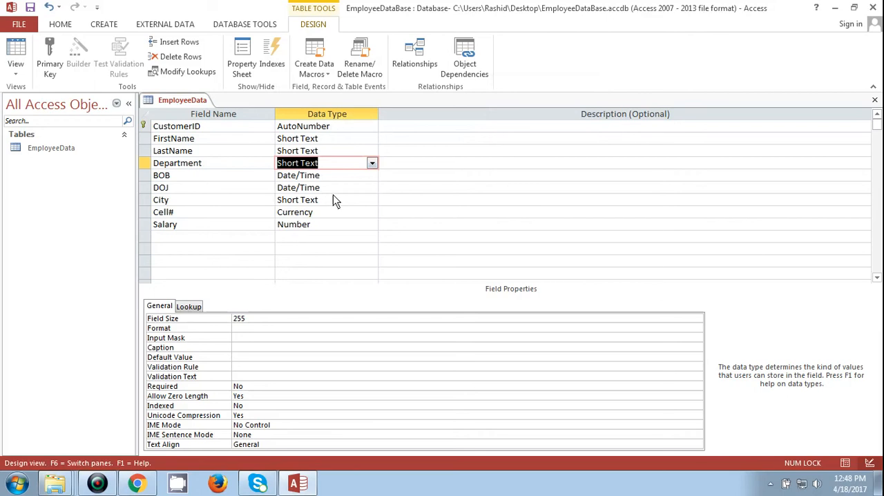
- Save the table and apply the Medium Date input mask to the BOB field with the default placeholder
key("Down")
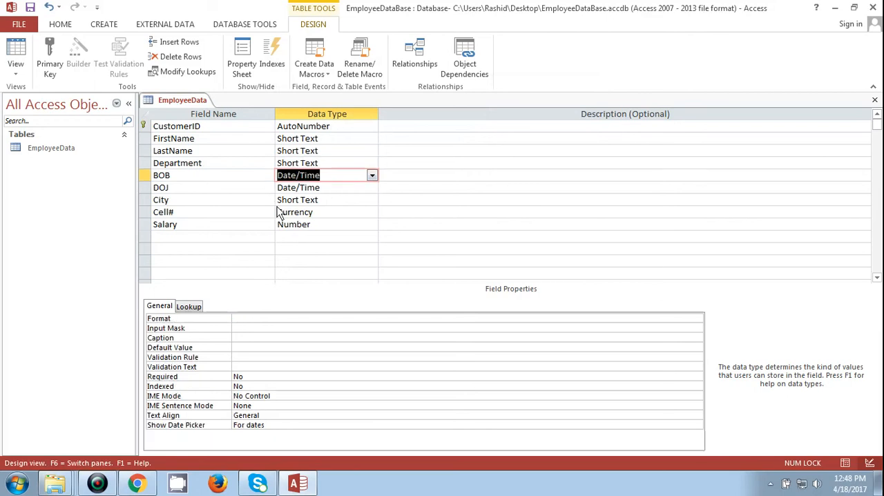
key("Left")
key("Right")
key("Left")
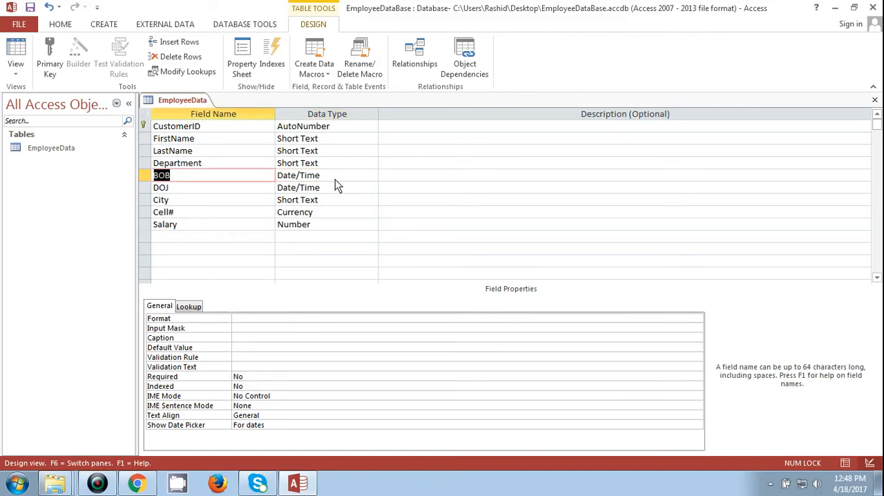
left_click(247, 328)
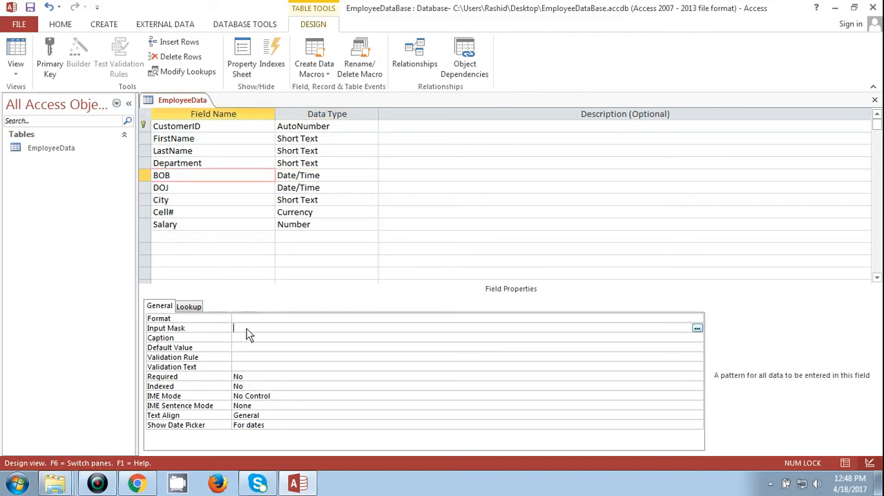
left_click(697, 329)
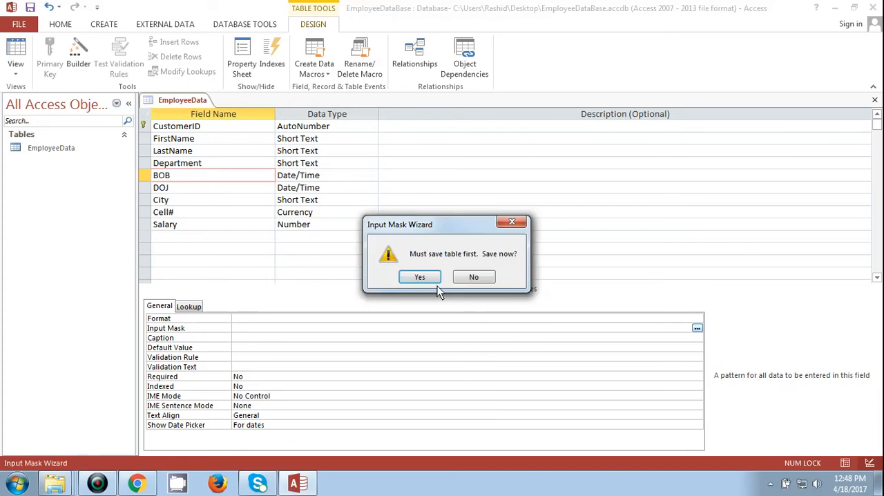
left_click(418, 276)
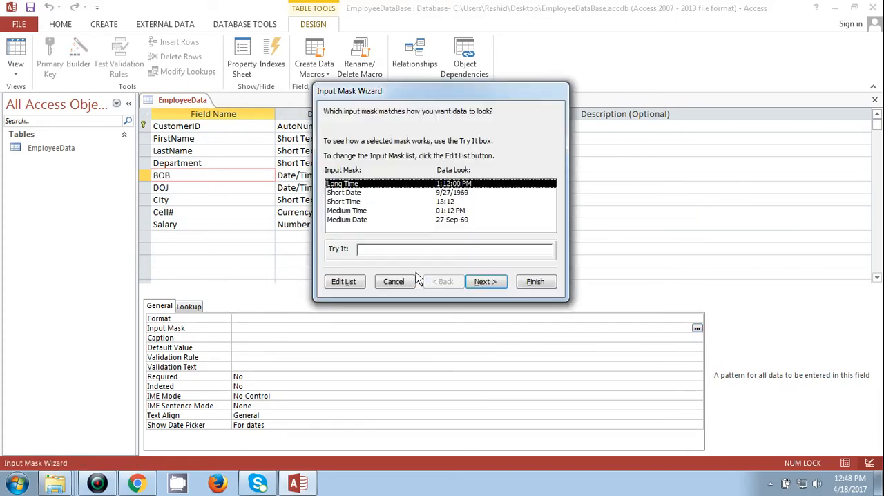
left_click(350, 220)
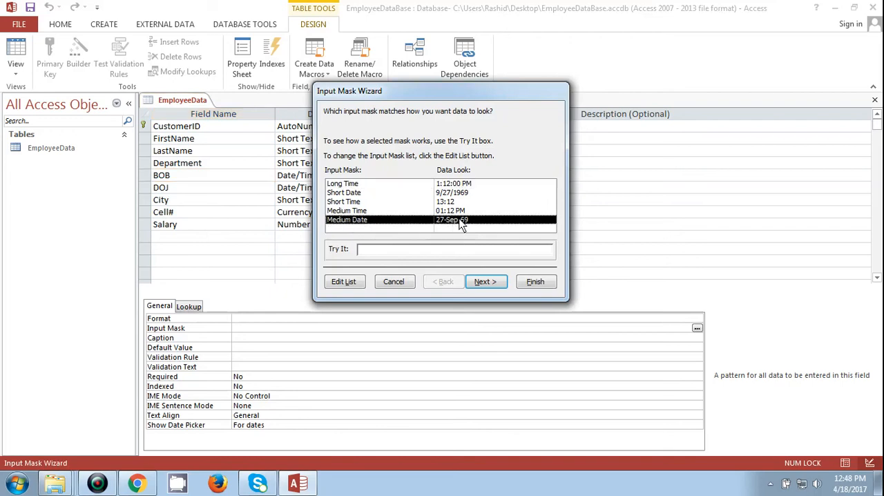
left_click(483, 282)
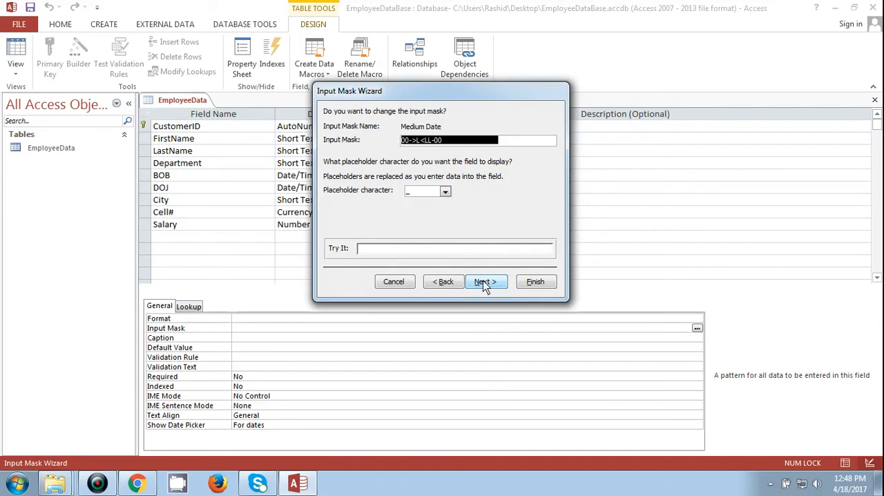
left_click(532, 282)
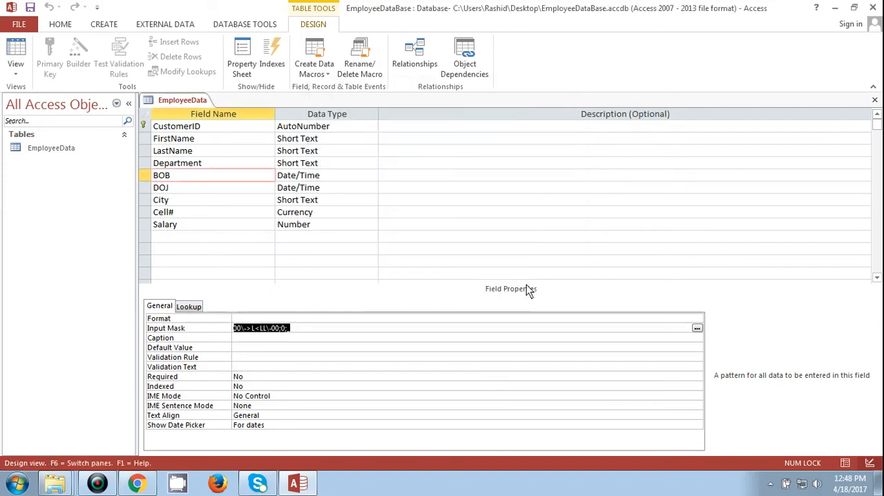
- Save the table and apply the Medium Date input mask to the DOJ field with the default placeholder
key("Tab")
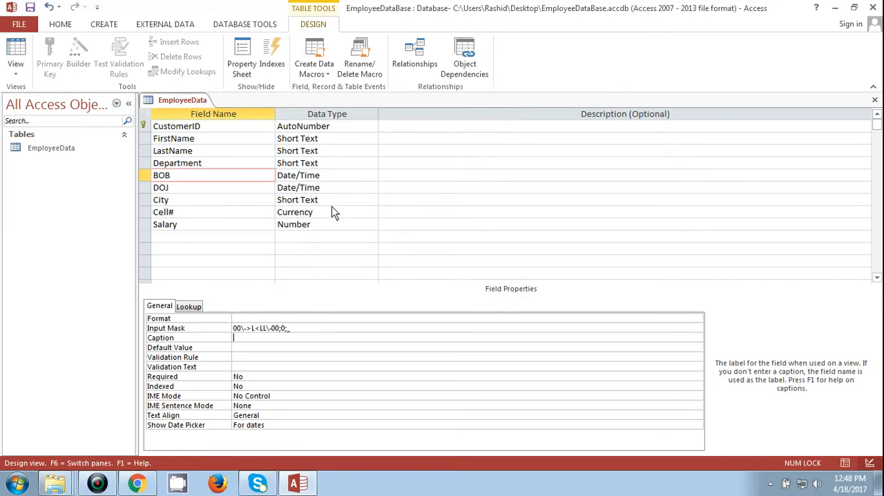
left_click(202, 187)
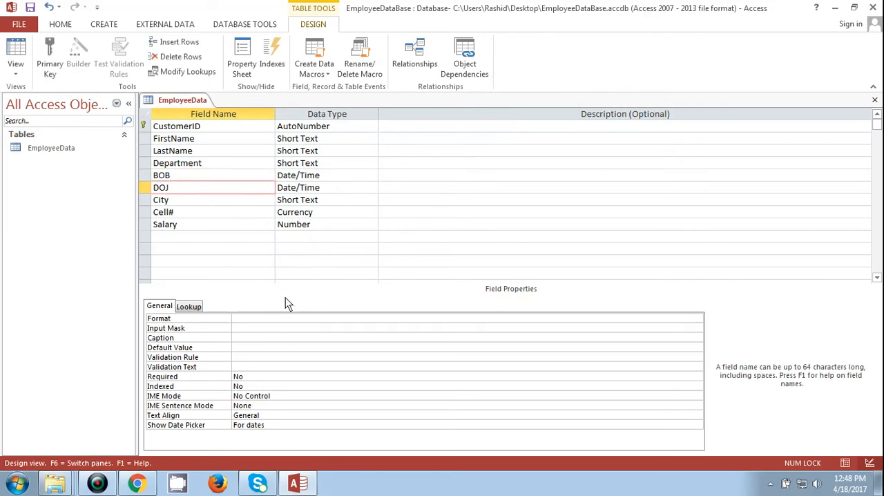
left_click(233, 329)
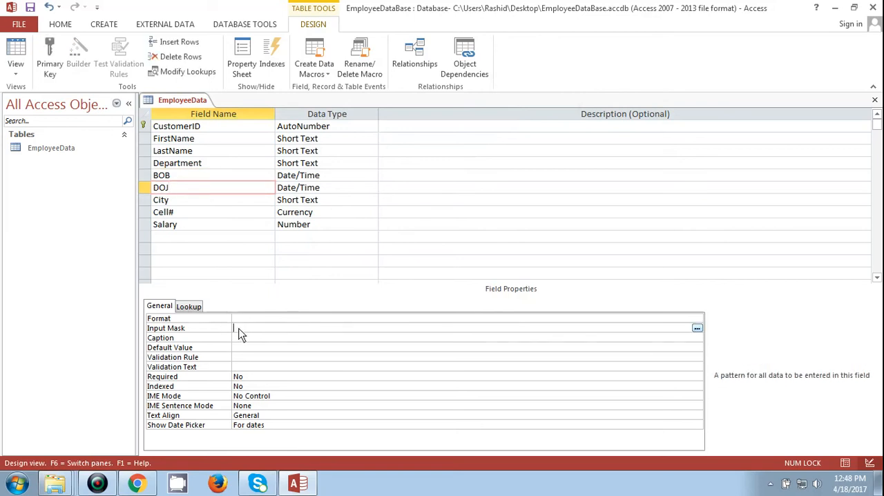
left_click(696, 328)
left_click(428, 278)
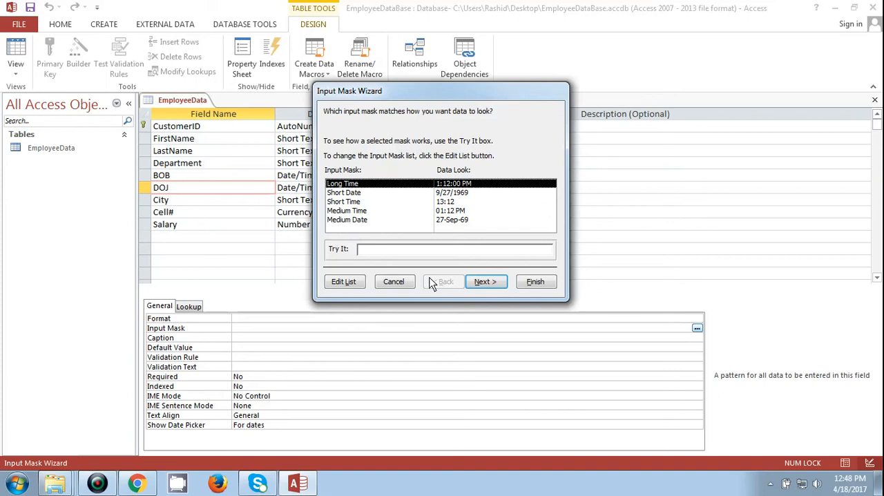
left_click(354, 219)
left_click(485, 283)
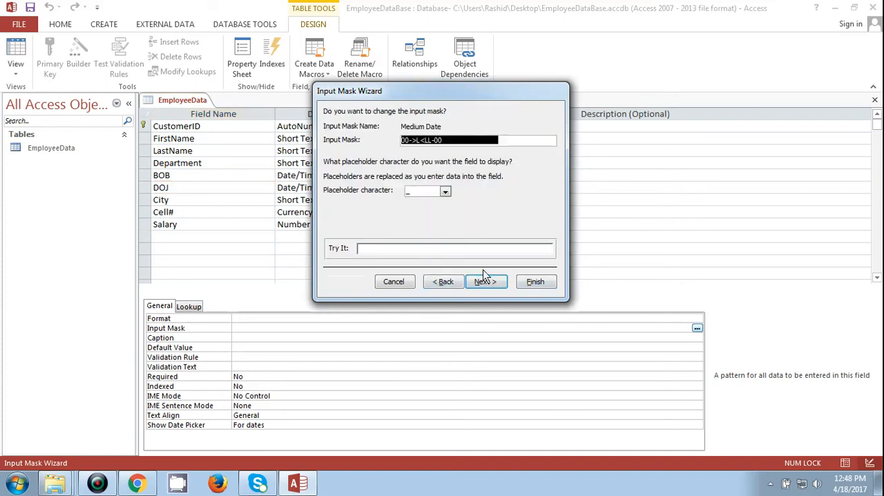
left_click(535, 281)
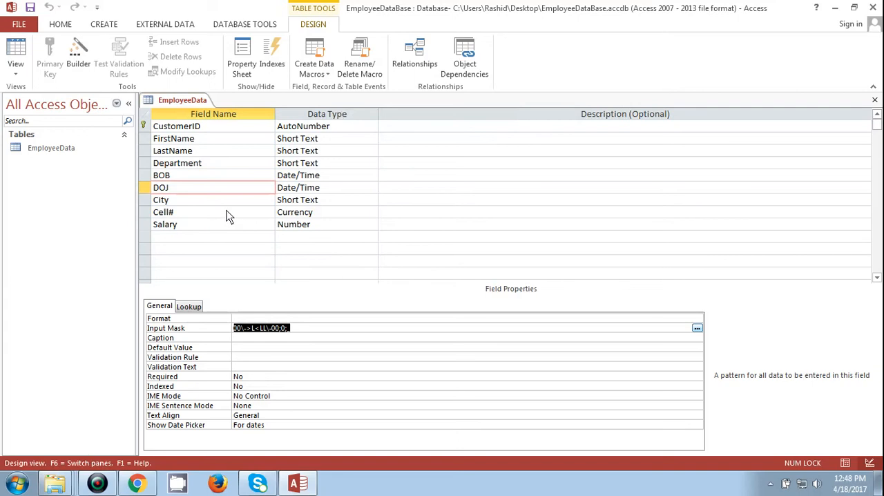
- Change the data type of the Cell# field to Short Text
left_click(212, 200)
left_click(304, 201)
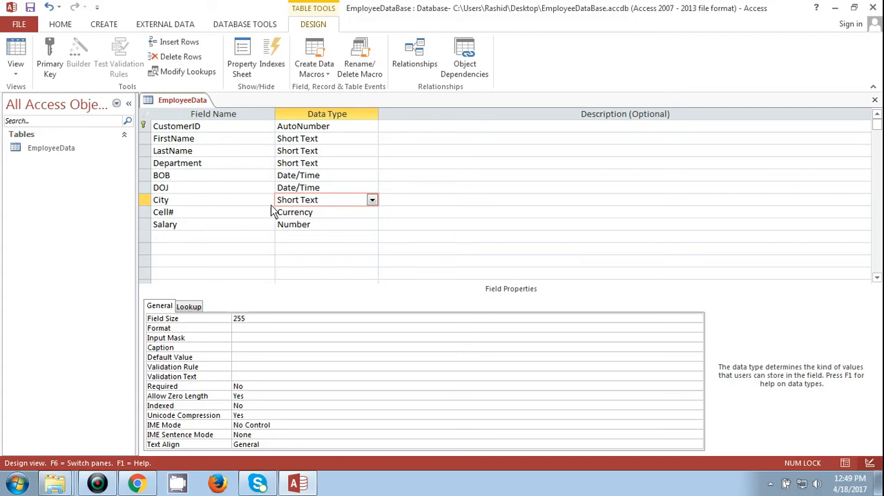
left_click(332, 214)
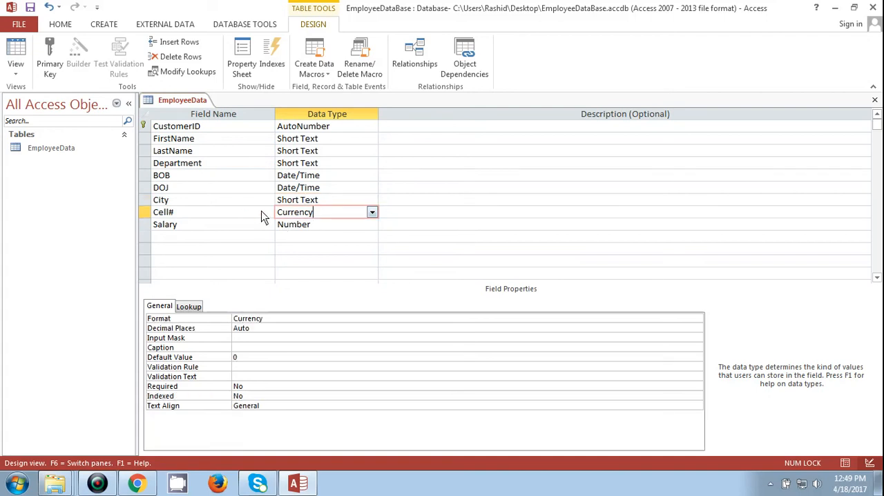
left_click(372, 212)
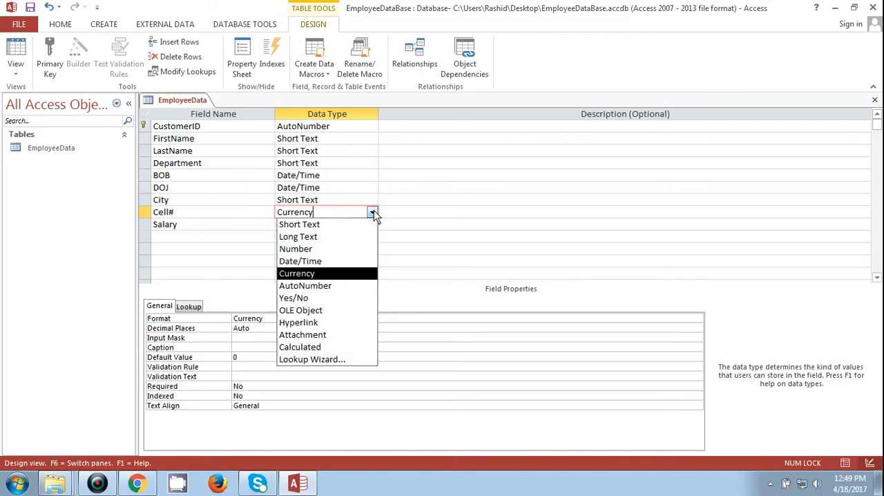
left_click(309, 228)
left_click(242, 219)
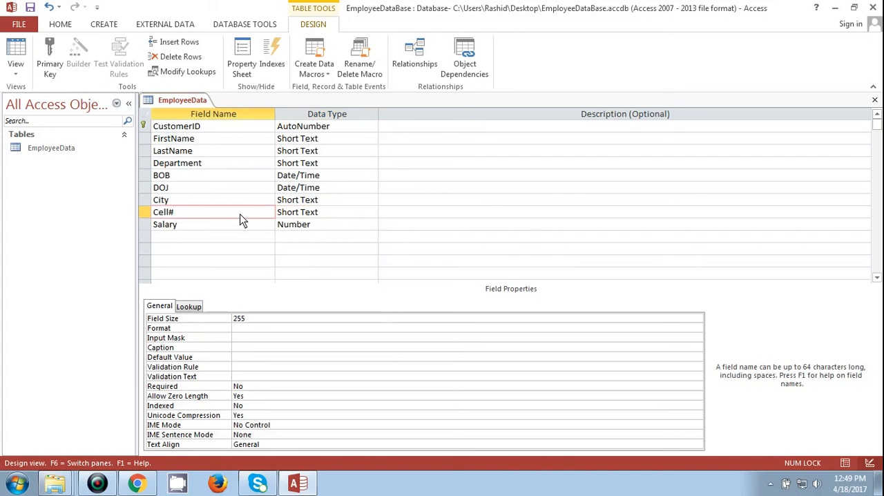
left_click(247, 336)
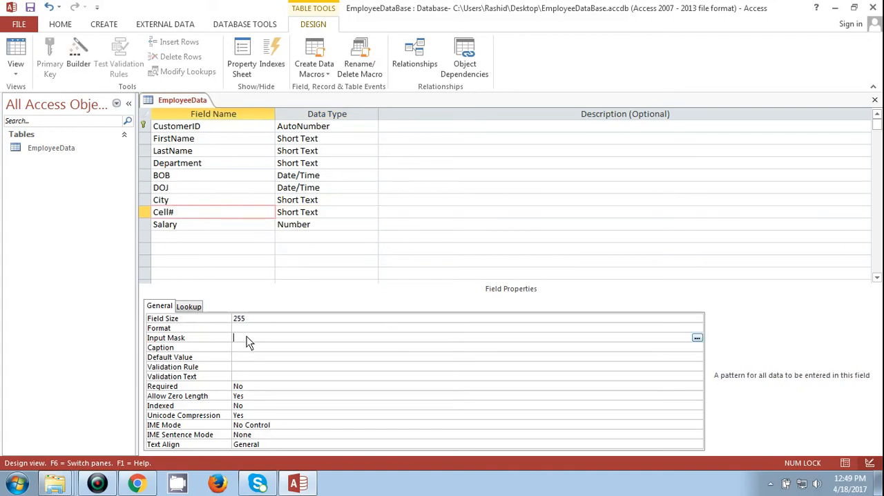
left_click(696, 338)
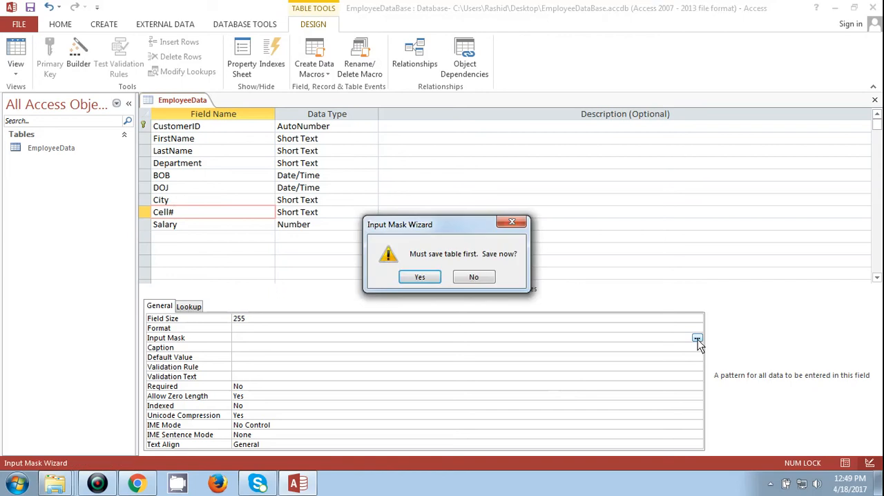
left_click(420, 276)
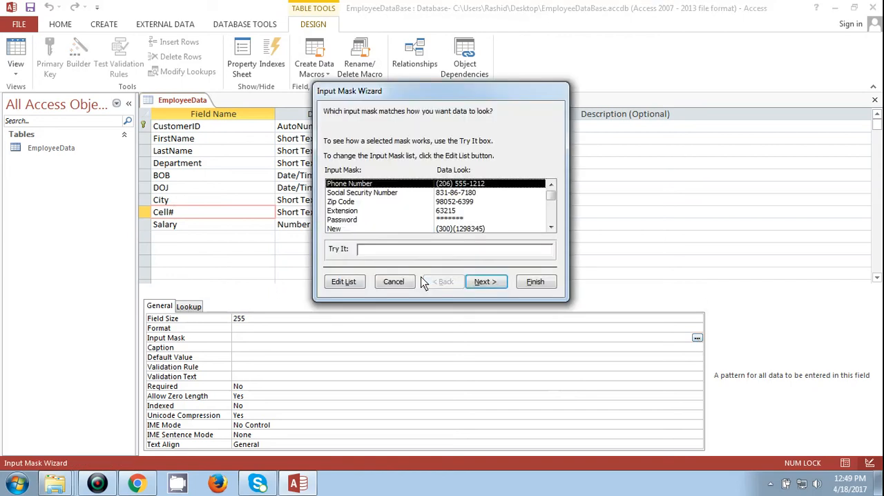
left_click(344, 283)
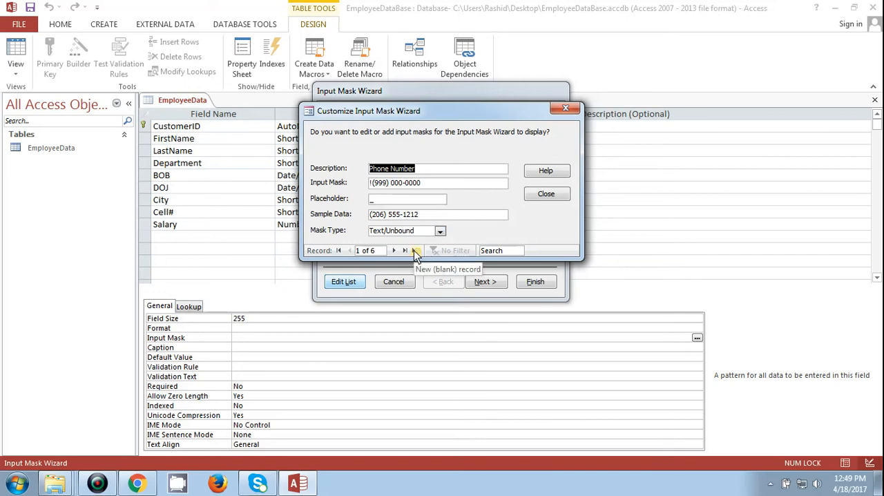
left_click(415, 251)
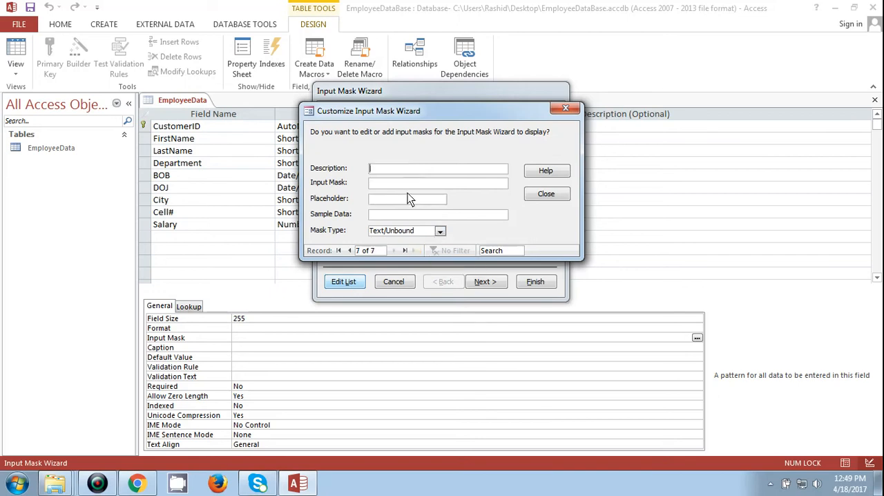
type("new")
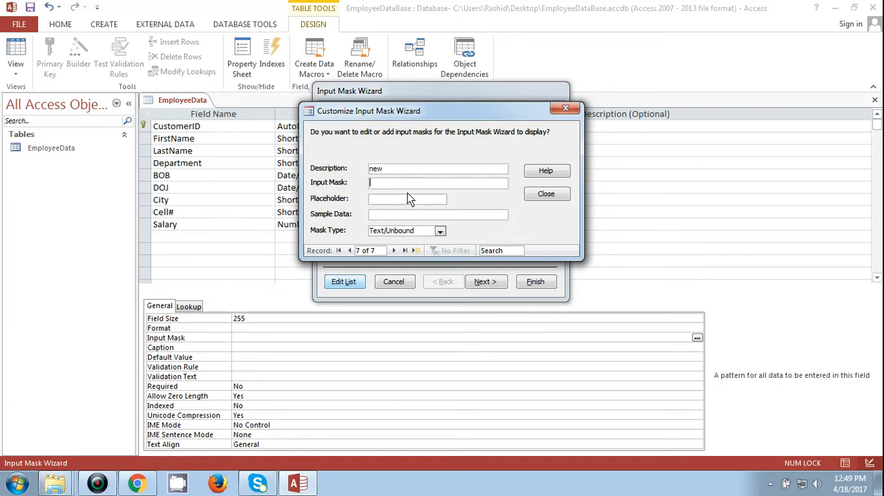
type("(000)")
key("Left")
- Enter a sample phone number for the custom mask and finish the wizard with the Phone Number mask on Cell#
left_click(379, 214)
type("300")
key("BackSpace")
key("BackSpace")
key("BackSpace")
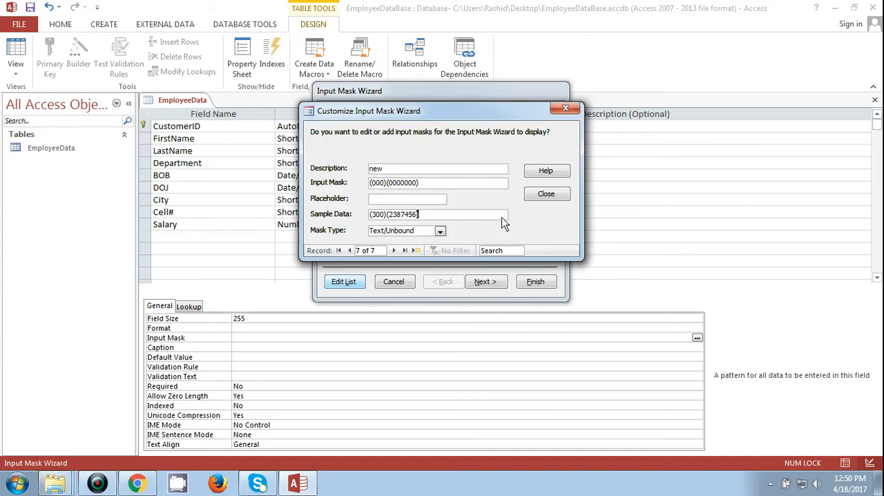
left_click(546, 193)
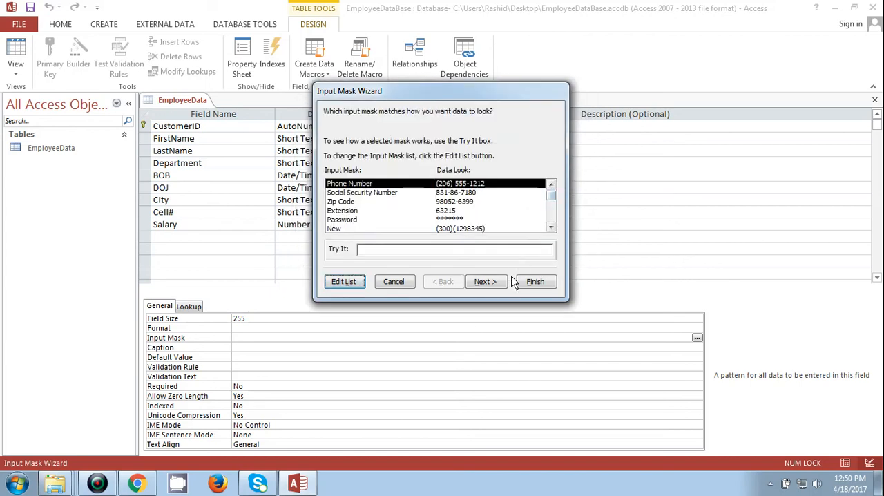
left_click(535, 281)
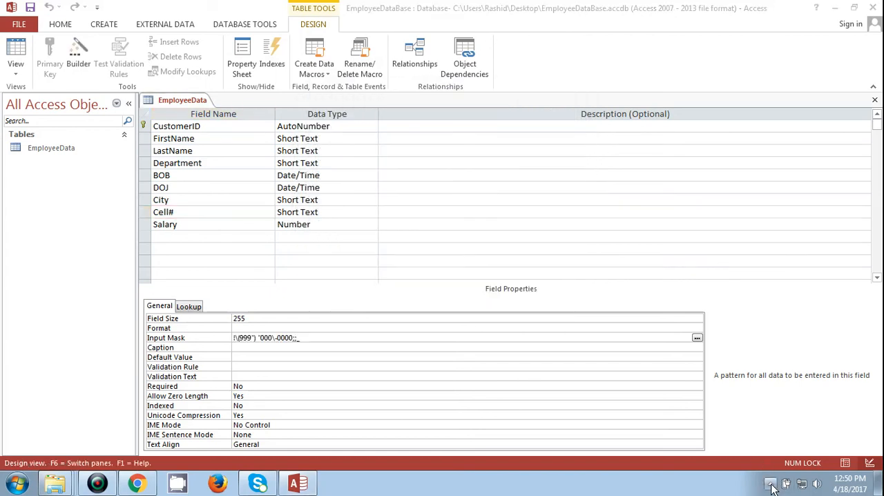
left_click(770, 483)
left_click(769, 417)
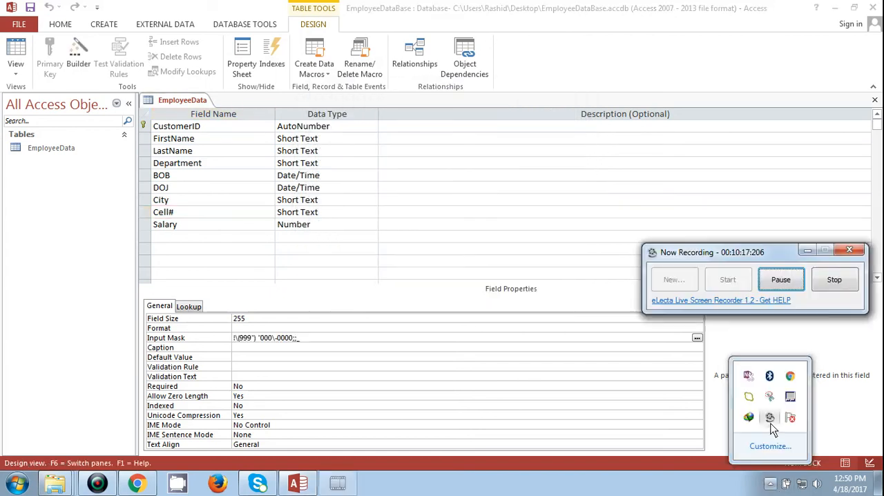
left_click(779, 281)
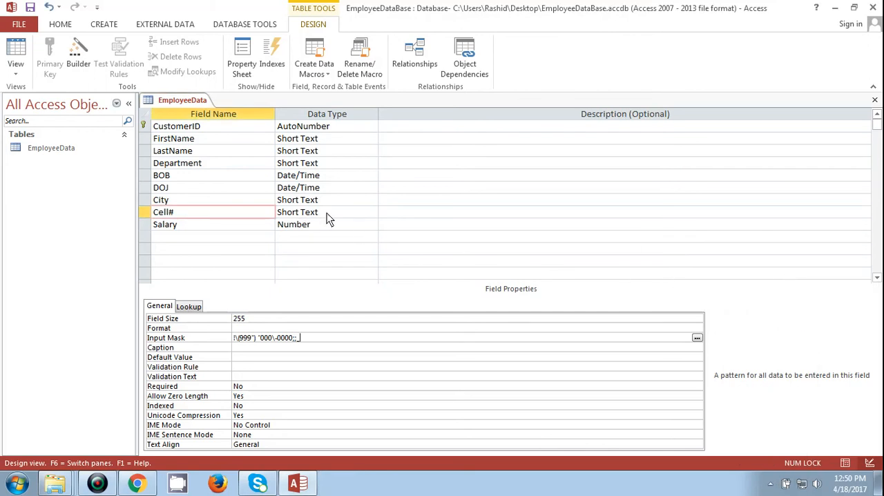
- Change the data type of the Salary field to Currency
left_click(225, 226)
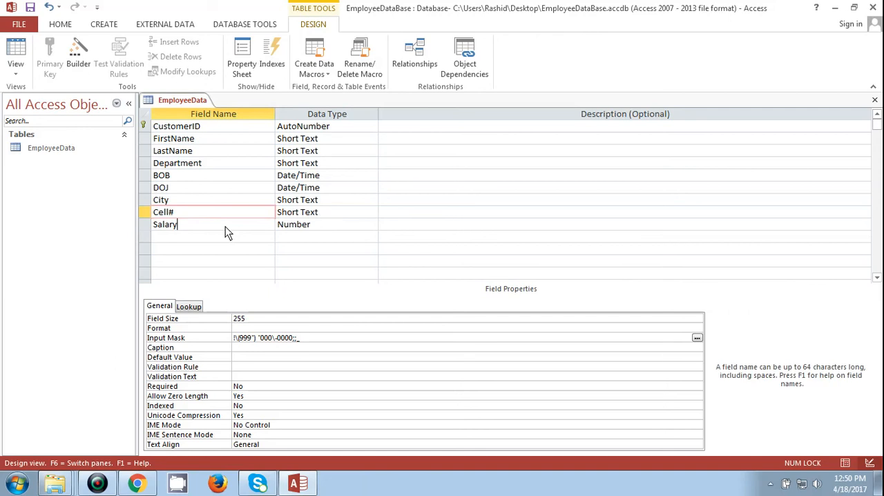
left_click(320, 233)
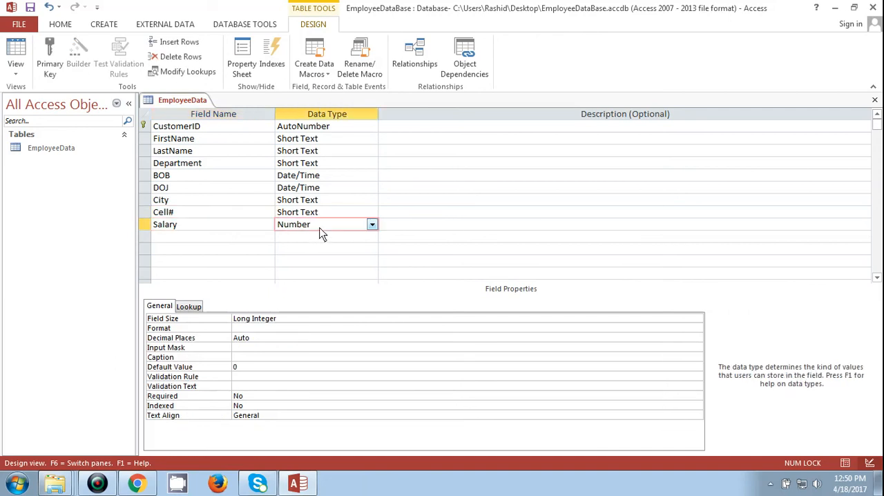
left_click(372, 225)
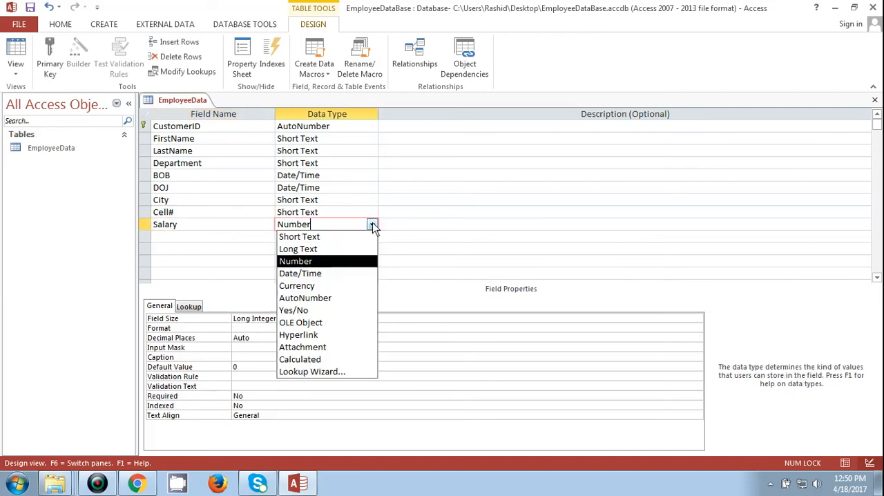
left_click(301, 286)
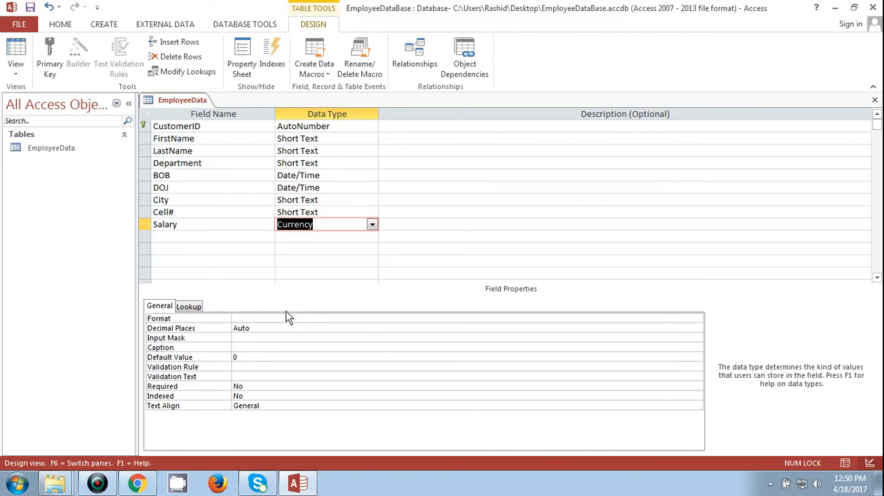
- Save the table and try to build an input mask for the Salary field
left_click(246, 337)
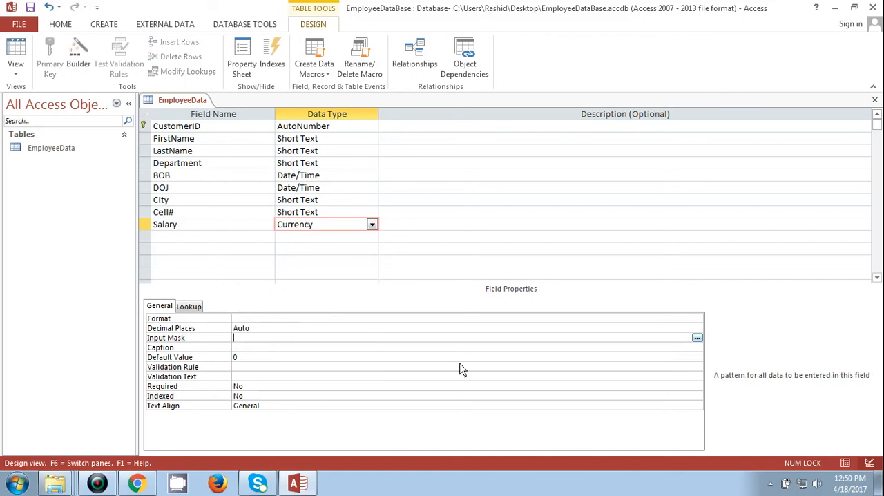
left_click(696, 338)
left_click(415, 276)
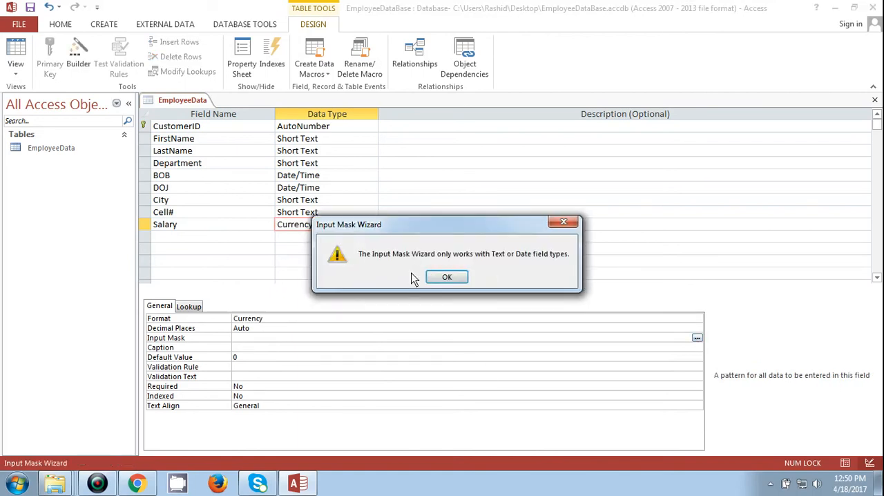
left_click(446, 276)
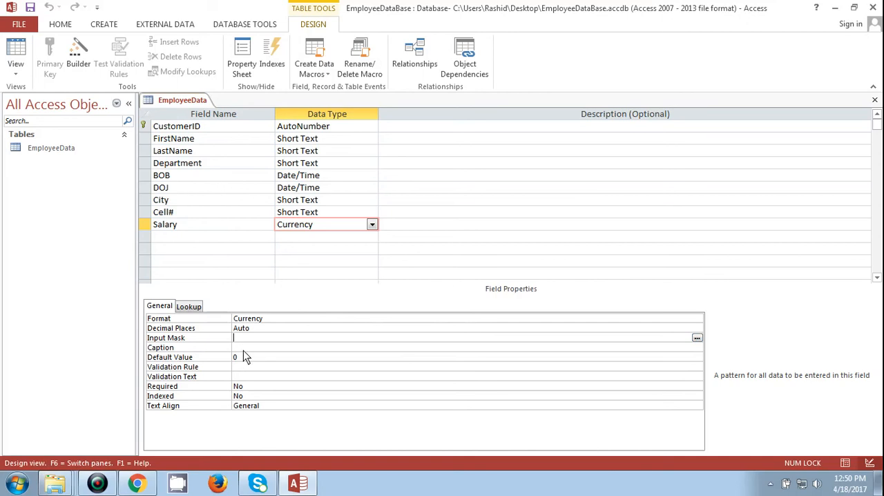
- Set the Salary field's default value to =0 through the Expression Builder
left_click(280, 320)
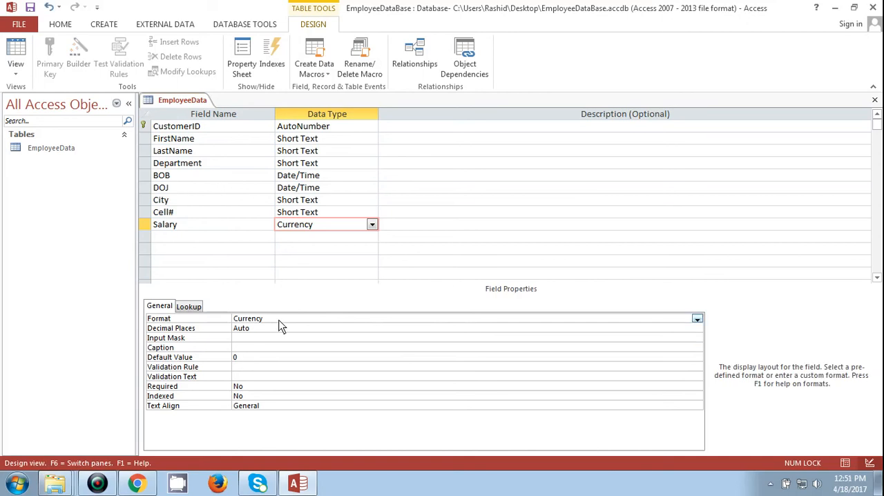
left_click(279, 327)
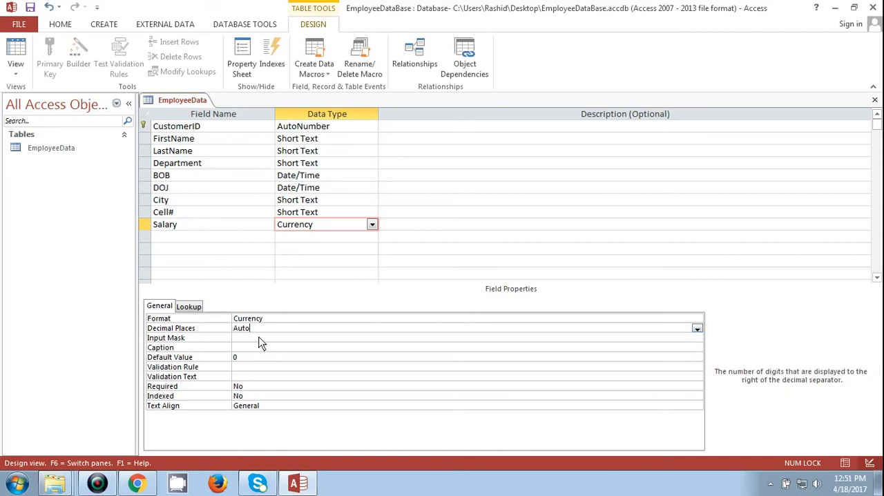
left_click(259, 339)
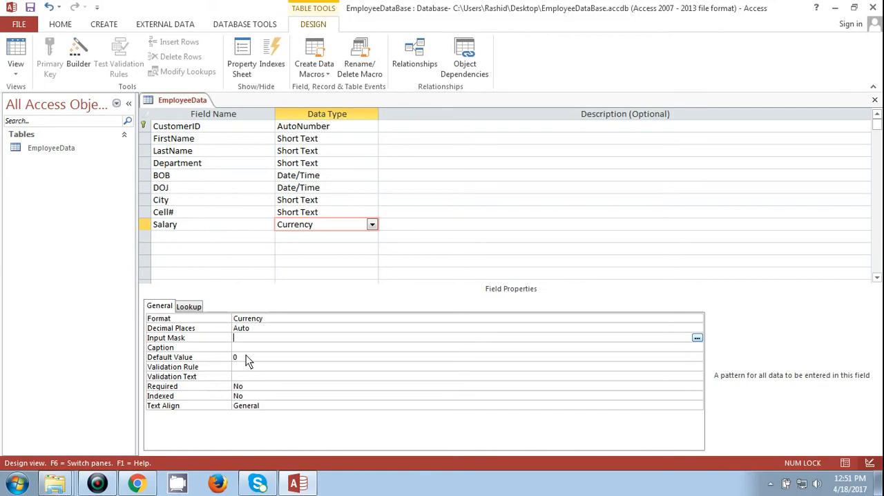
left_click(316, 357)
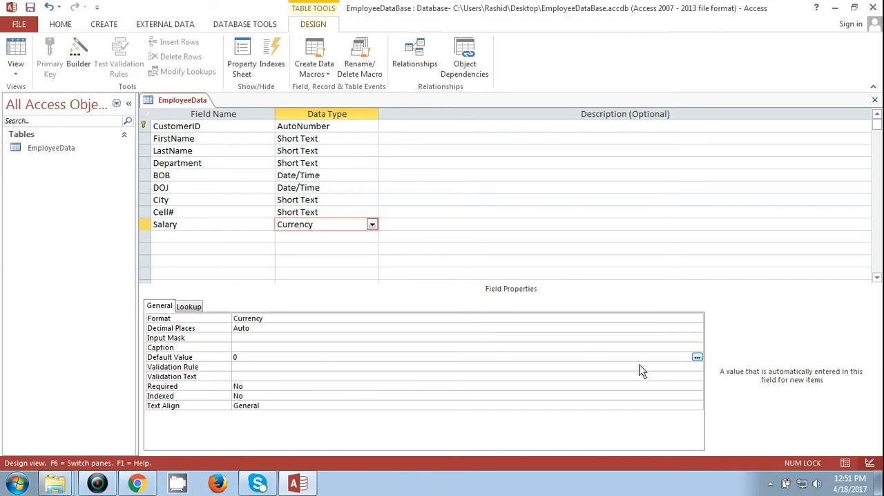
left_click(696, 357)
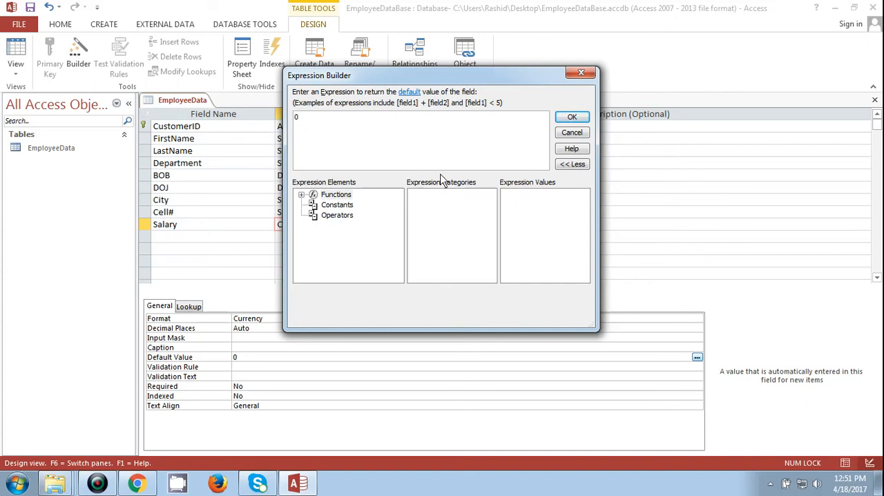
left_click(572, 119)
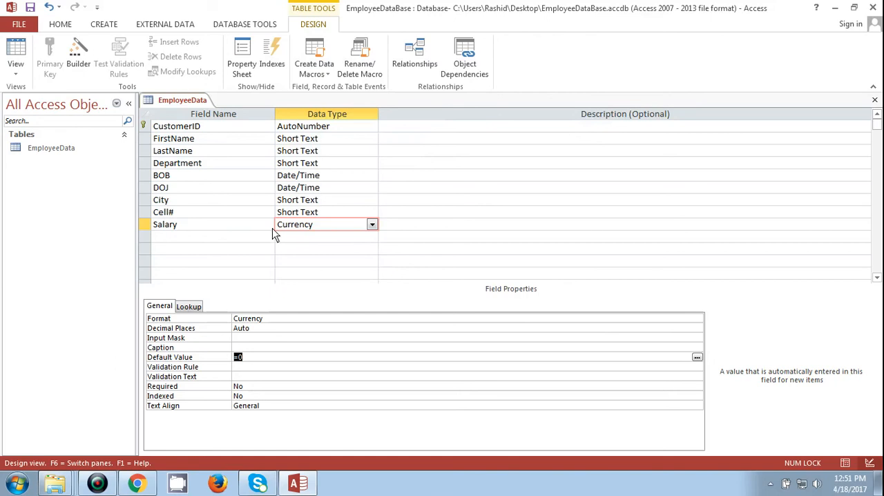
left_click(212, 229)
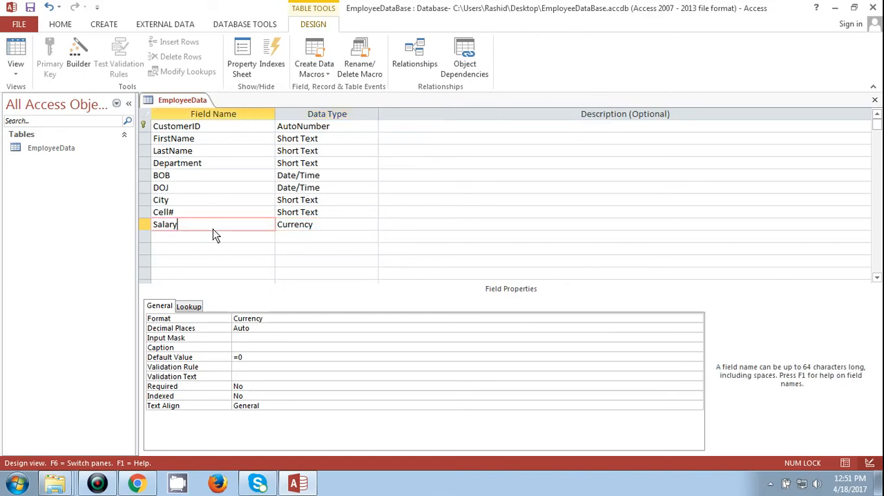
- Try again to build an input mask for the currency Salary field, saving the table when asked
left_click(265, 337)
left_click(697, 338)
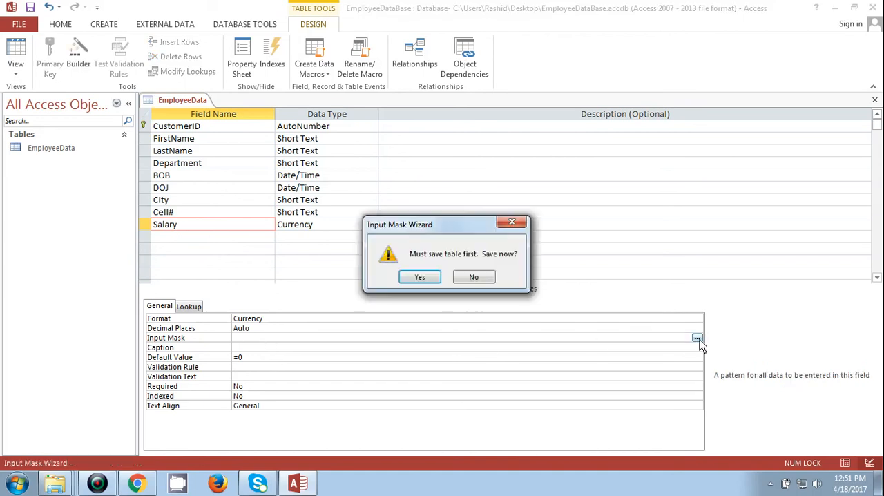
left_click(422, 277)
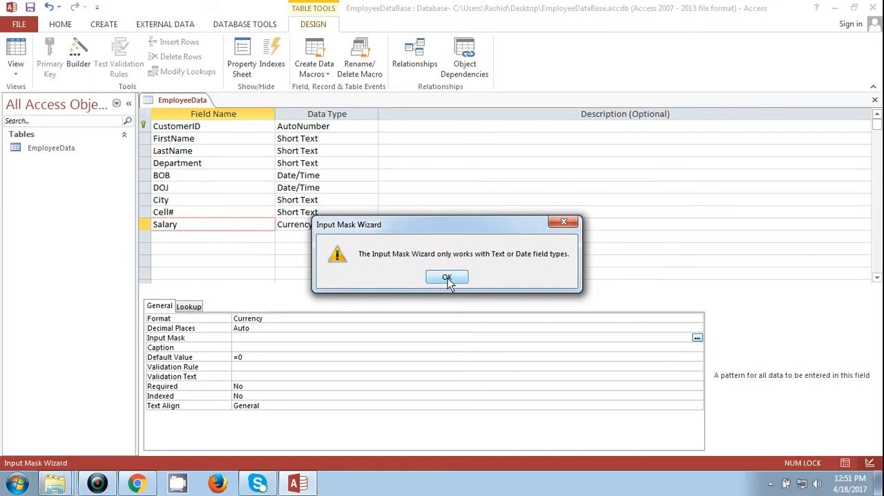
left_click(448, 279)
key("Down")
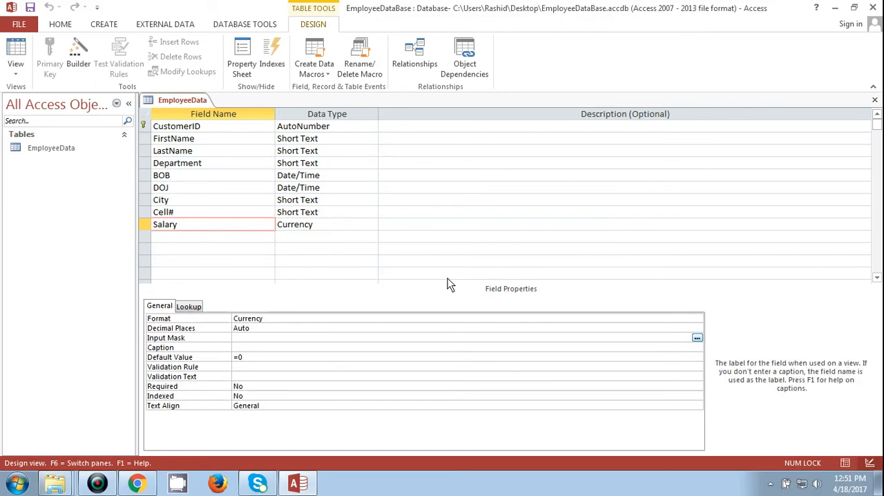
left_click(434, 226)
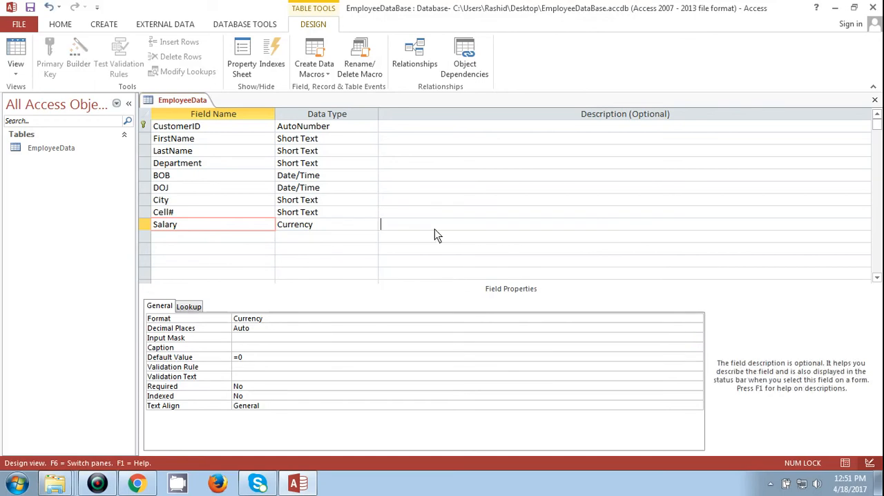
left_click(334, 227)
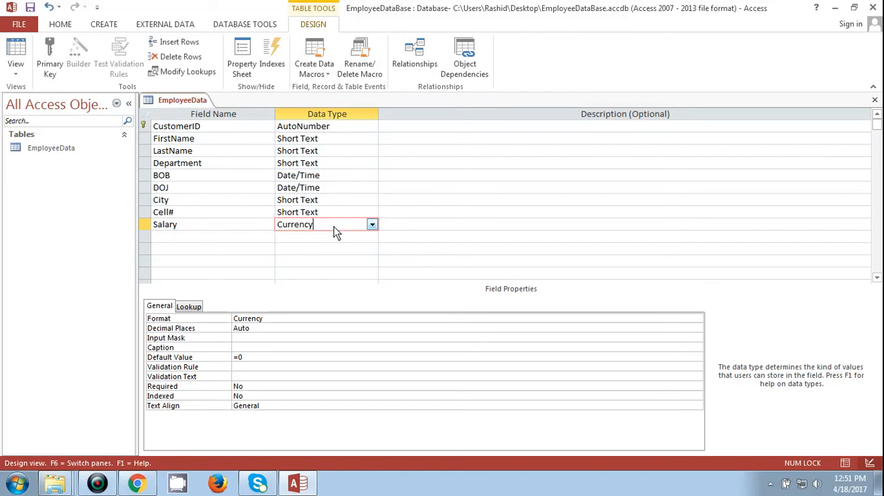
- Save the EmployeeData table and switch it from design view to Datasheet View
left_click(16, 69)
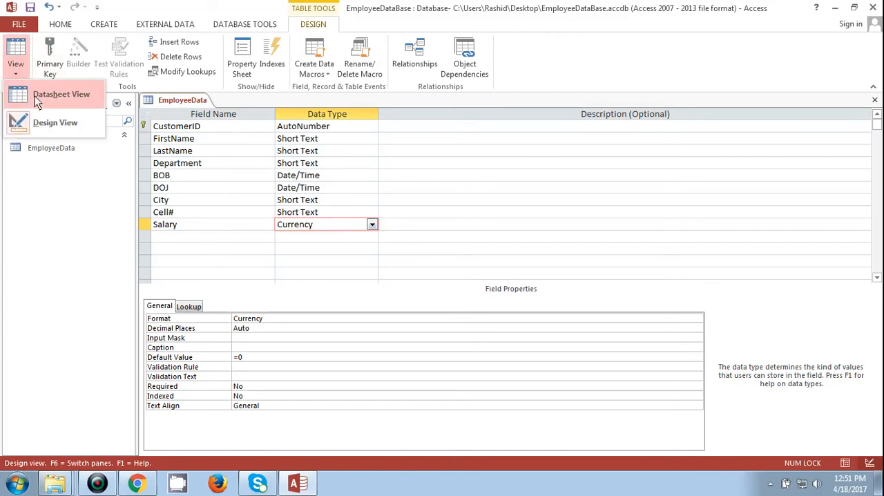
left_click(43, 120)
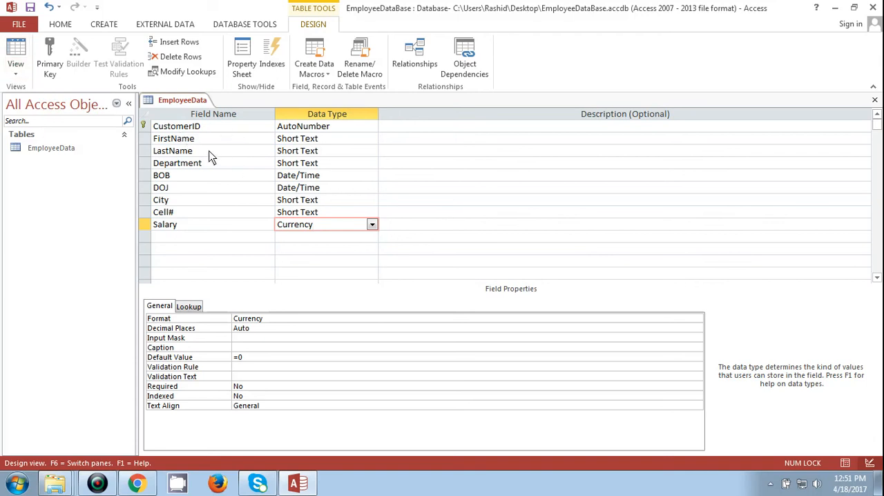
left_click(13, 72)
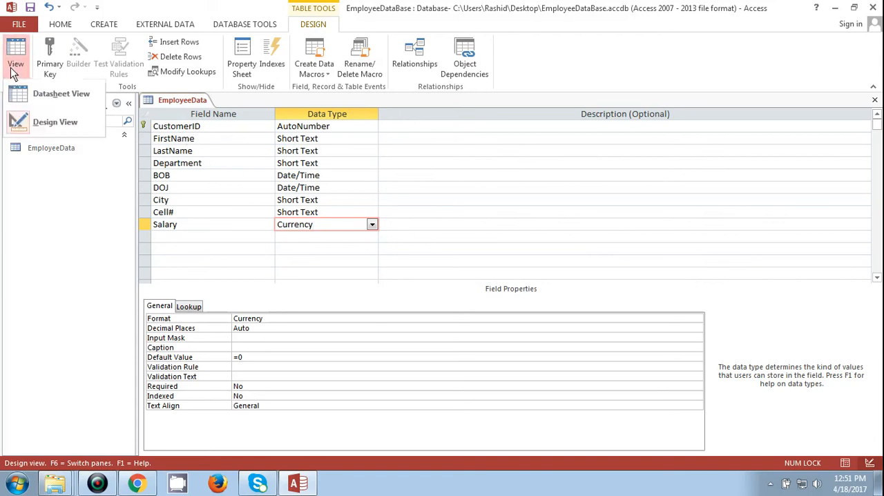
left_click(49, 103)
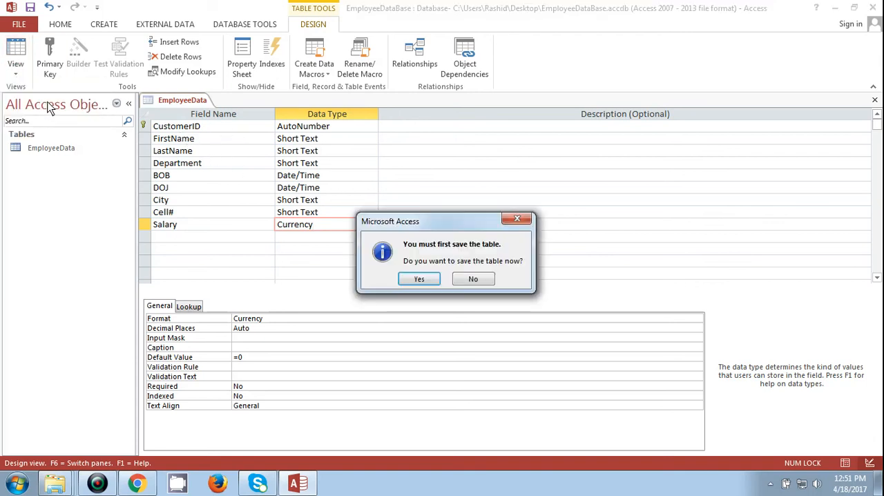
left_click(433, 279)
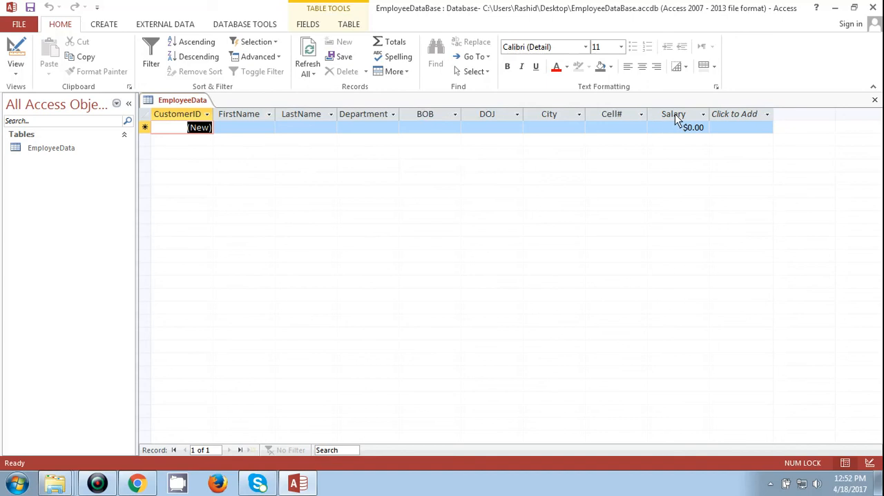
- Enter the employee's first name and last name in the first record of the EmployeeData table
left_click(47, 149)
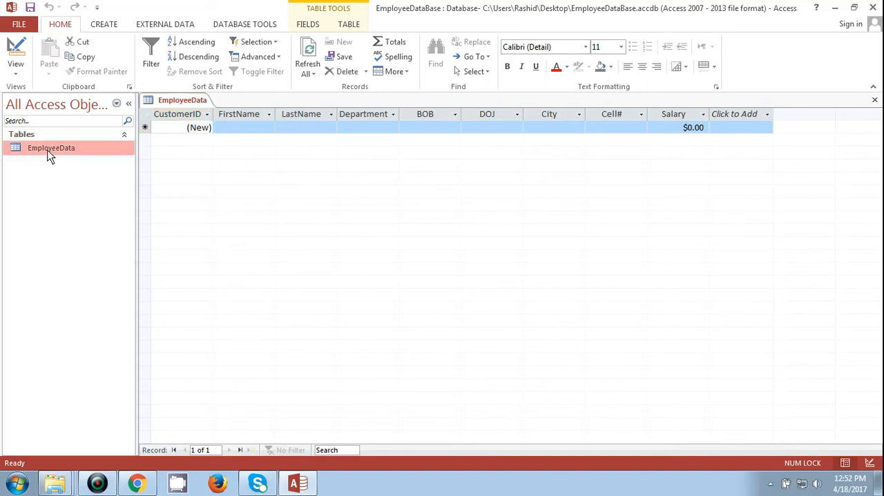
left_click(247, 131)
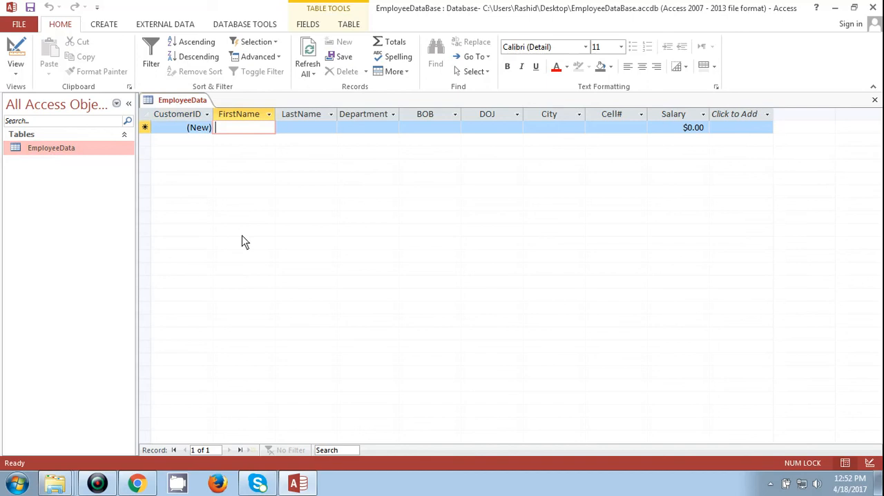
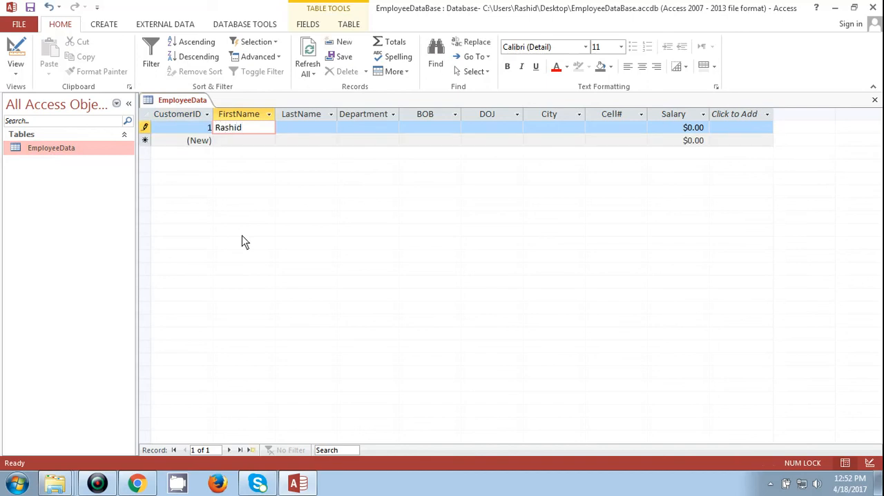
key("Tab")
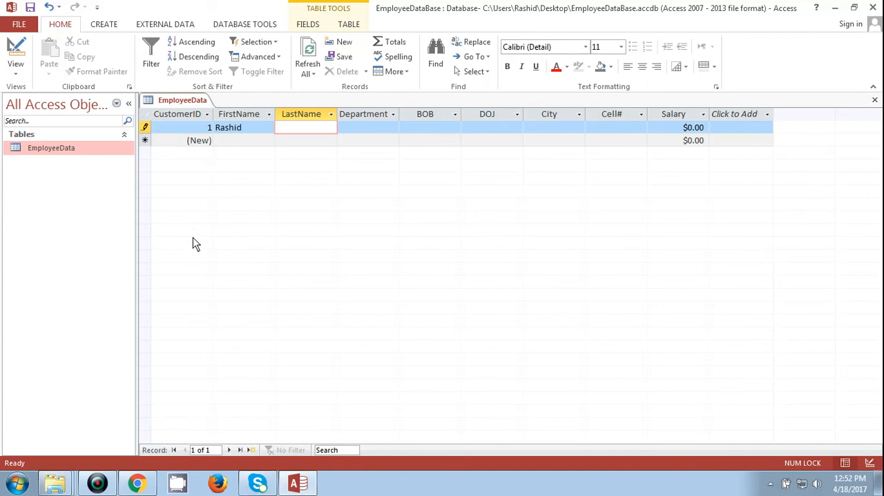
key("Tab")
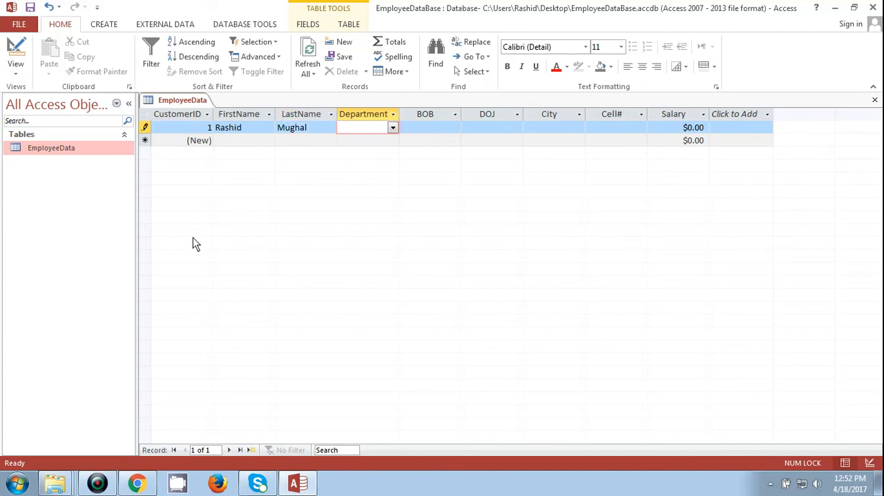
- Set the first record's Department to the Sales & Market entry at the end of the lookup list
key("alt+Down")
key("Down")
key("Down")
key("Down")
key("Down")
key("Down")
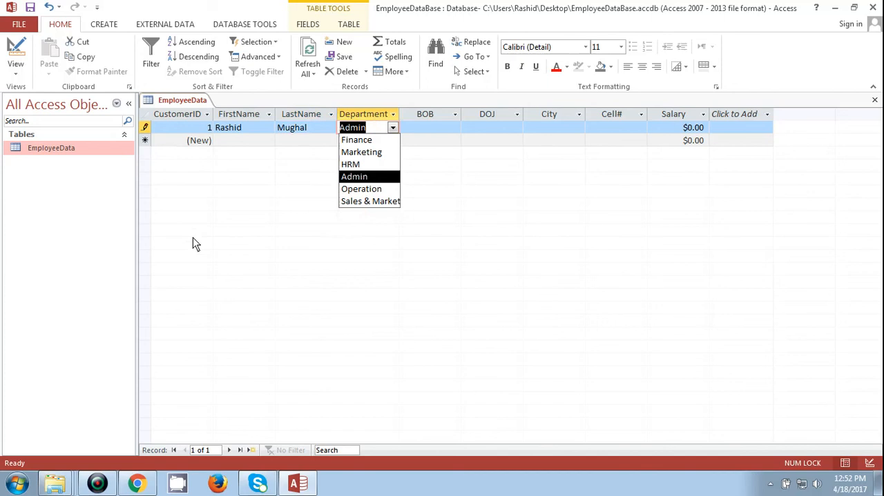
key("Down")
key("Tab")
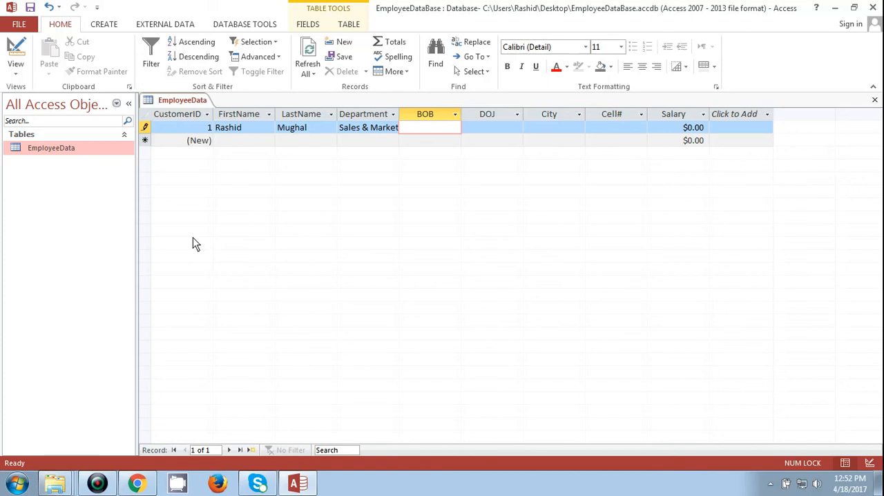
- Fill in the employee's date of birth in the BOB field of the first record
type("22-")
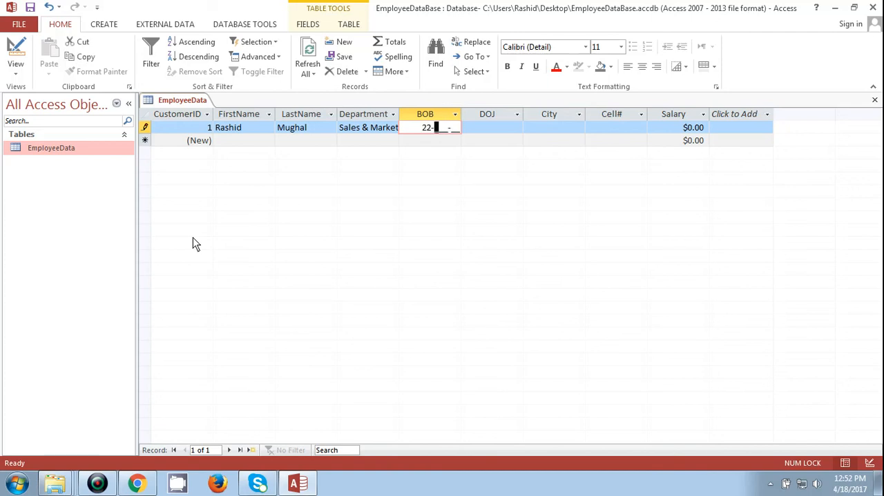
type("Dec")
type("93")
key("Tab")
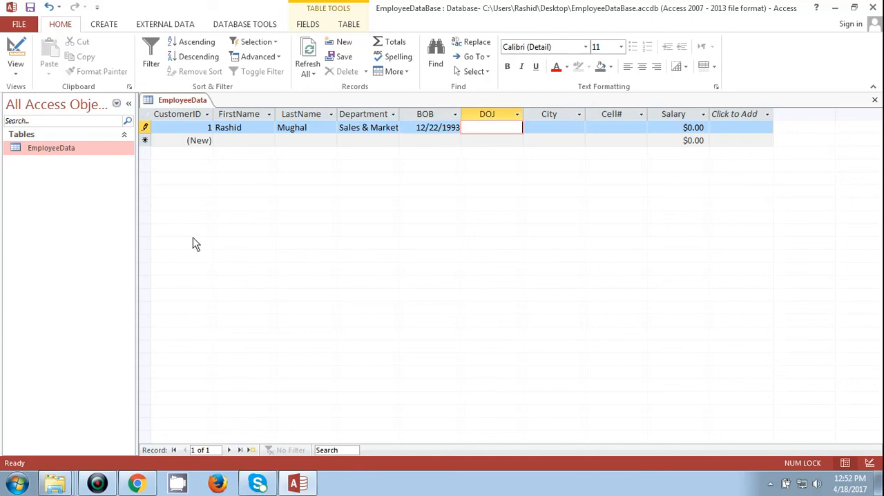
- Set the first record's DOJ to 12-Apr-16 and its City to LHR
type("12-Apr-")
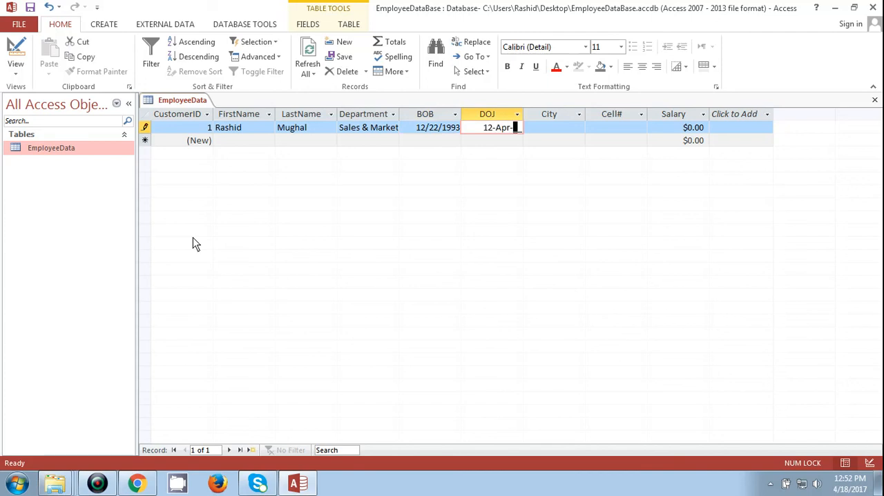
type("16")
key("Tab")
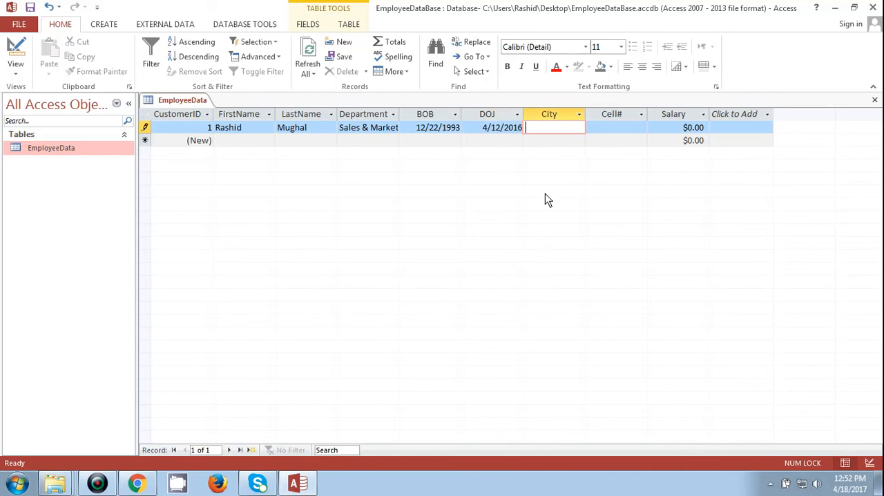
key("Caps_Lock")
type("LHR")
key("Tab")
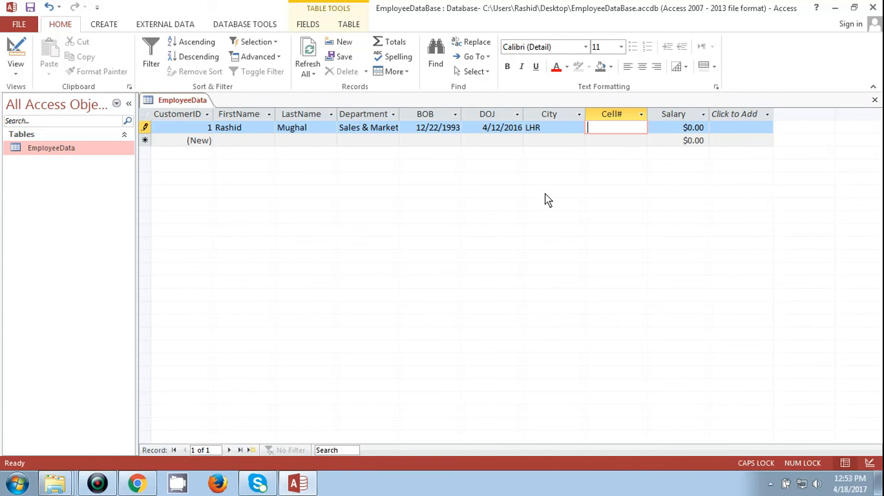
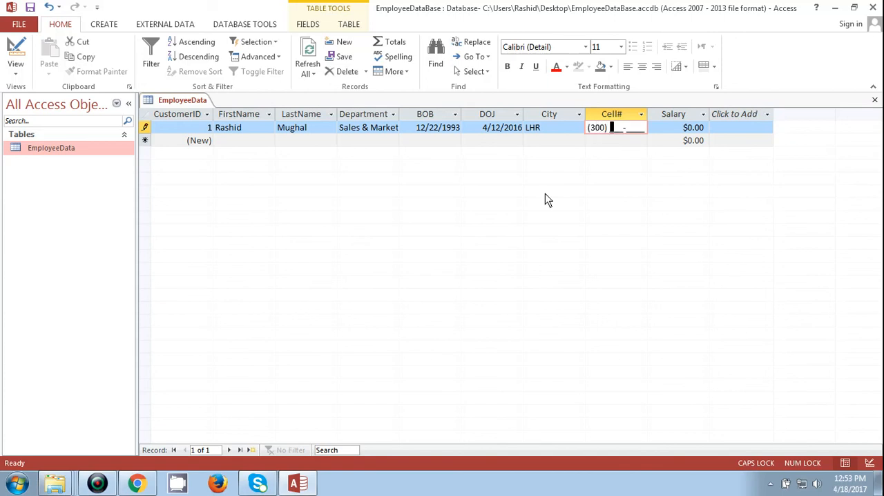
- Enter the employee's phone number in the Cell# field of the first record
key("Tab")
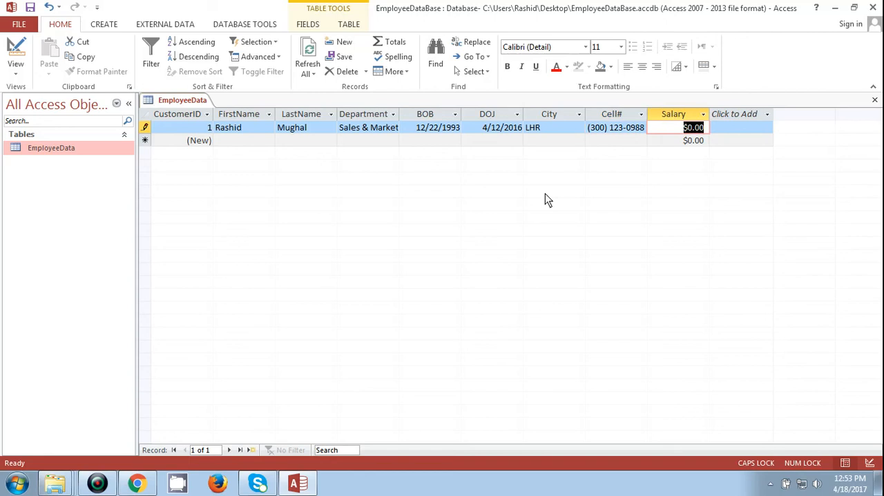
- Set the first record's Salary to 27,500 and move on to the FirstName field of a new record
type("2")
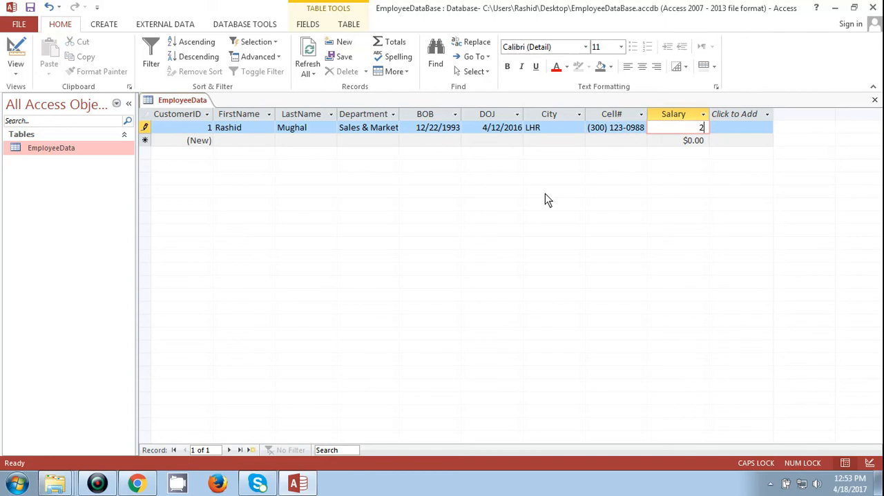
type("7,5")
type("00")
key("Tab")
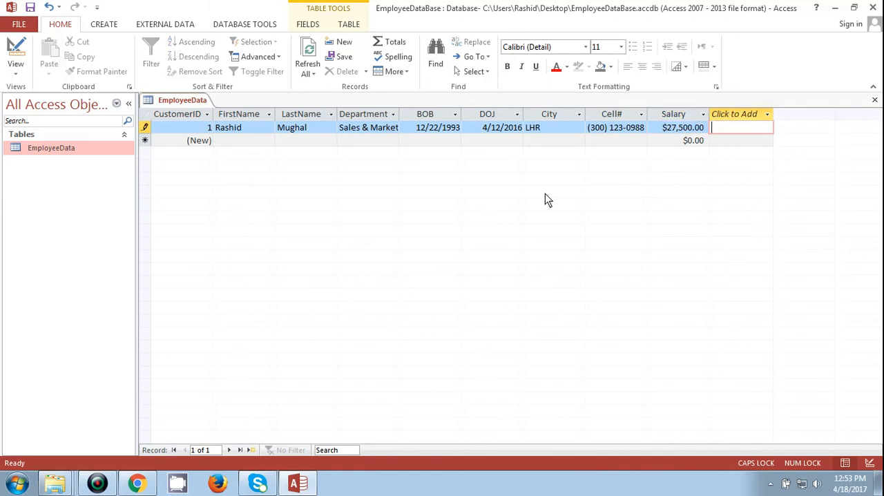
key("shift+Tab")
key("Tab")
key("shift+Tab")
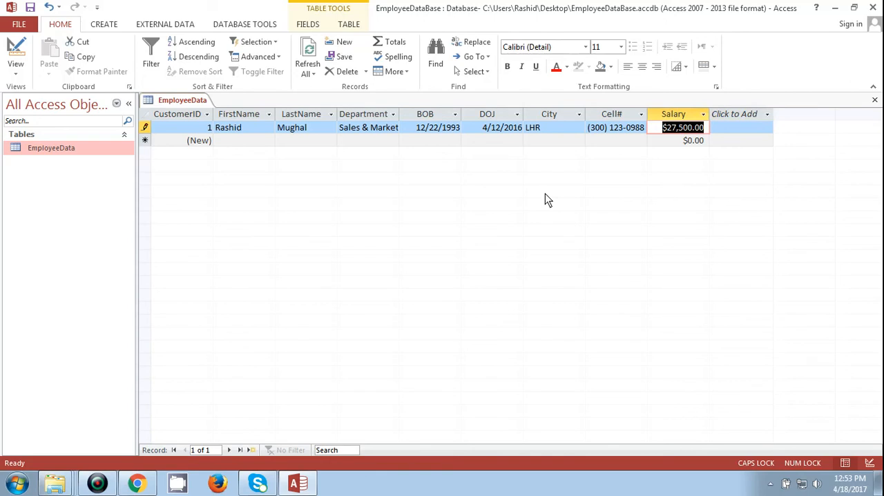
key("Tab")
key("Tab")
key("Tab")
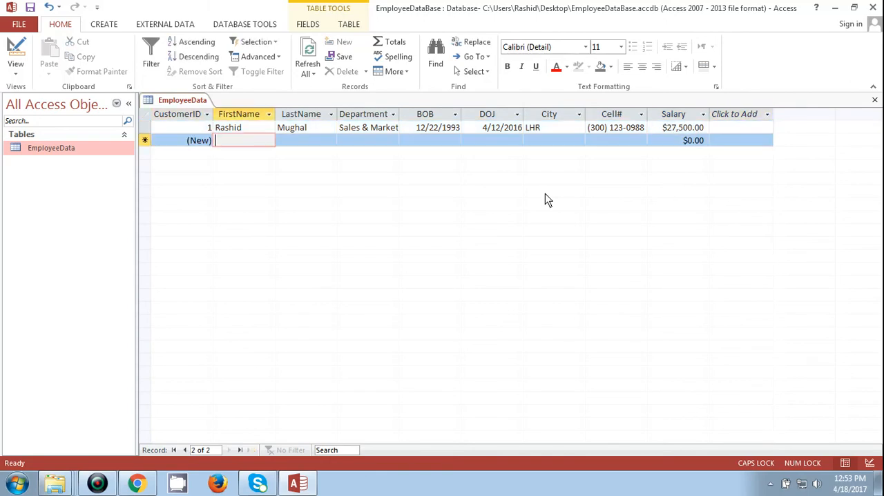
- Enter the second employee's first name and last name, each with a capital initial
type("aH")
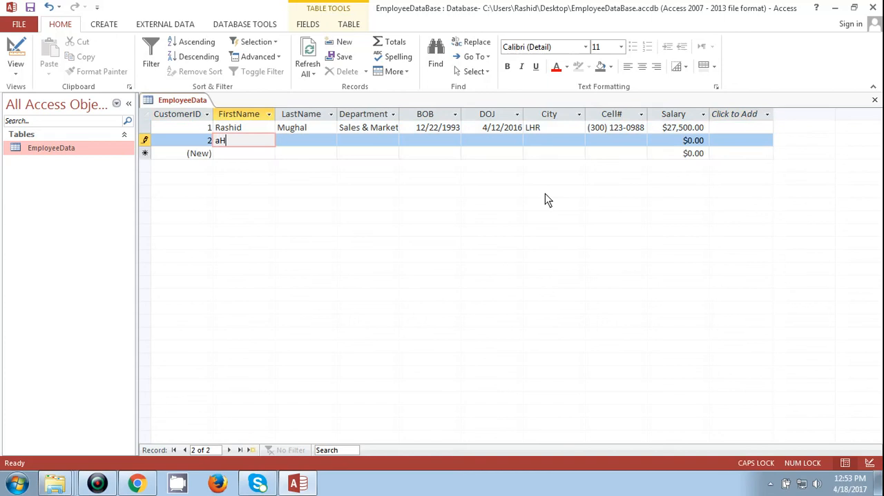
key("BackSpace")
key("BackSpace")
key("Caps_Lock")
key("Tab")
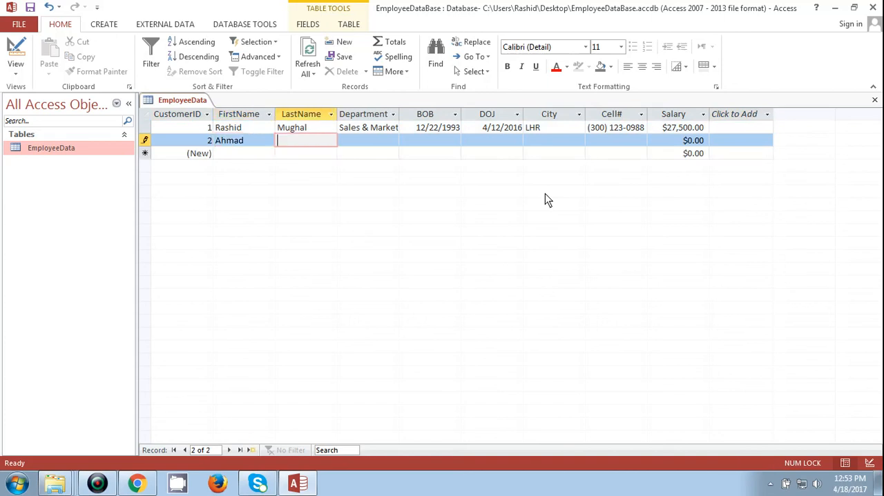
key("Caps_Lock")
key("Caps_Lock")
key("Tab")
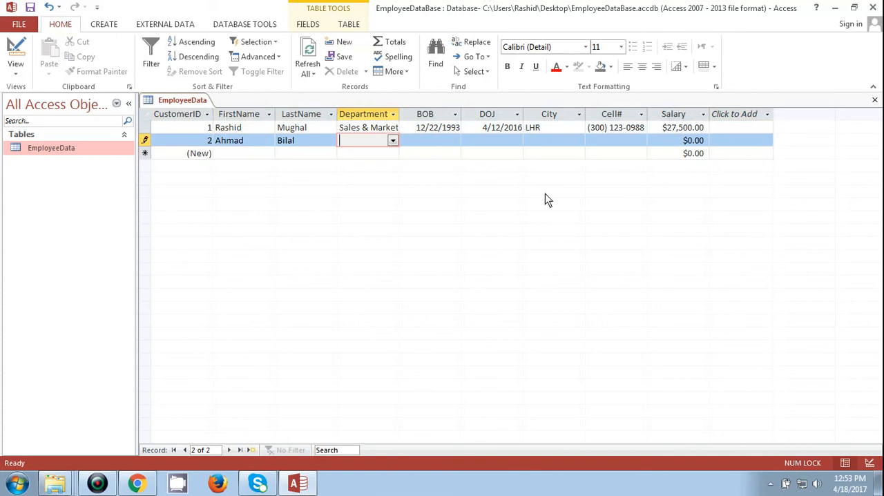
- Set the second record's Department to HRM from the lookup list
key("alt+Down")
key("Down")
key("Down")
key("Down")
key("Tab")
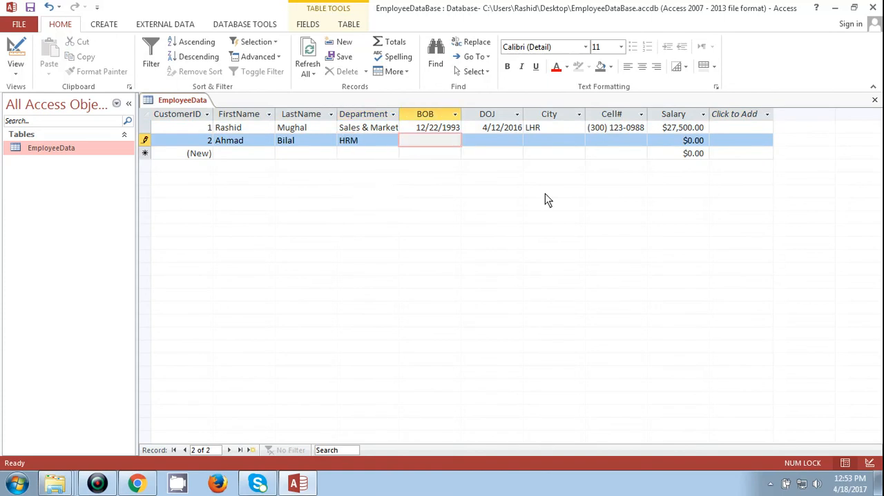
- Enter the second employee's date of birth in the BOB field
type("1_-___-__")
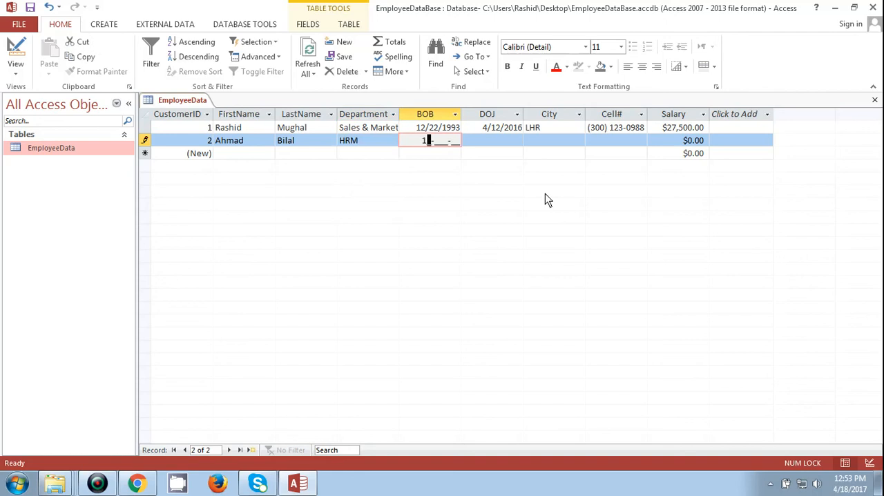
type("4Apr90")
key("Tab")
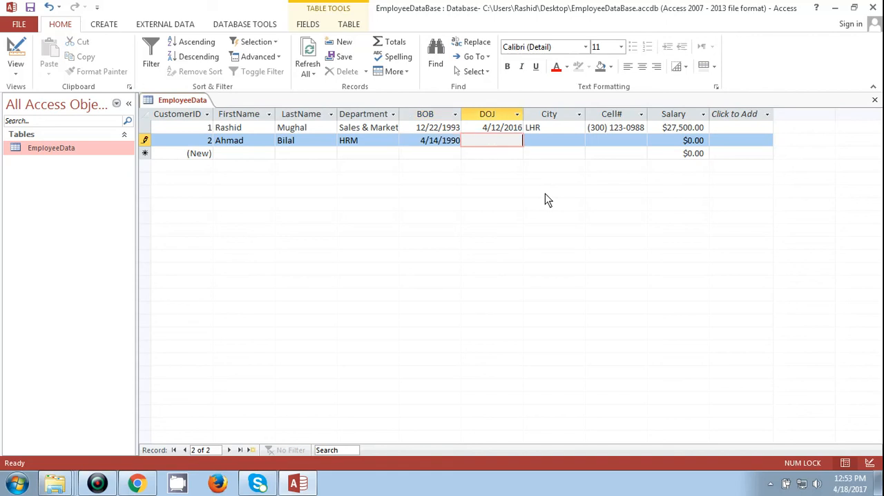
- Try to enter 4-Dec-15 as the second record's DOJ, with a single-digit day
type("4")
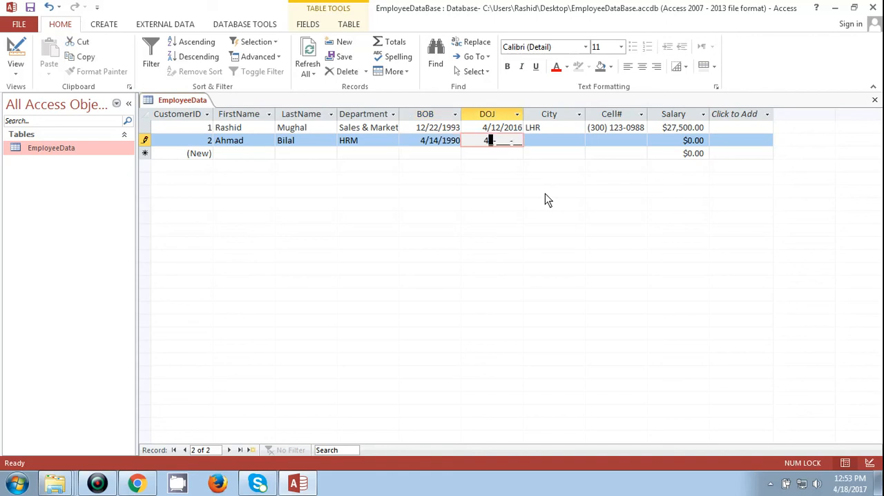
key("BackSpace")
type("4_-Dec-15")
key("Return")
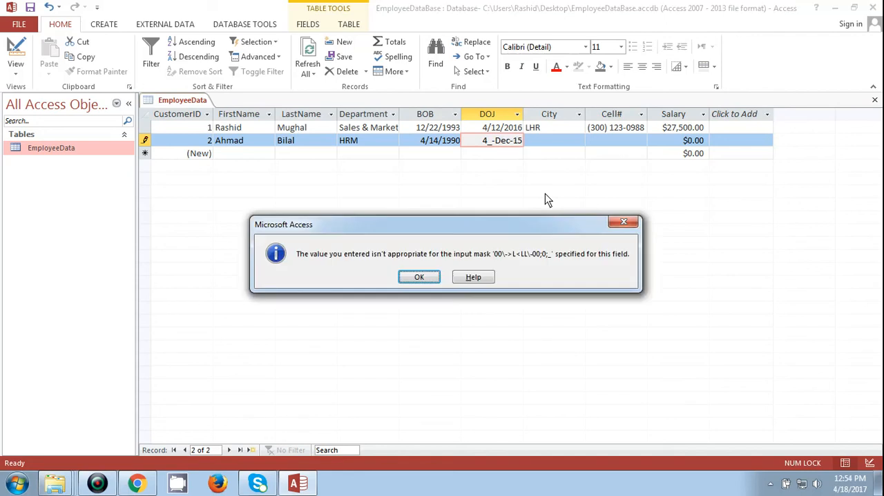
key("Return")
key("Left")
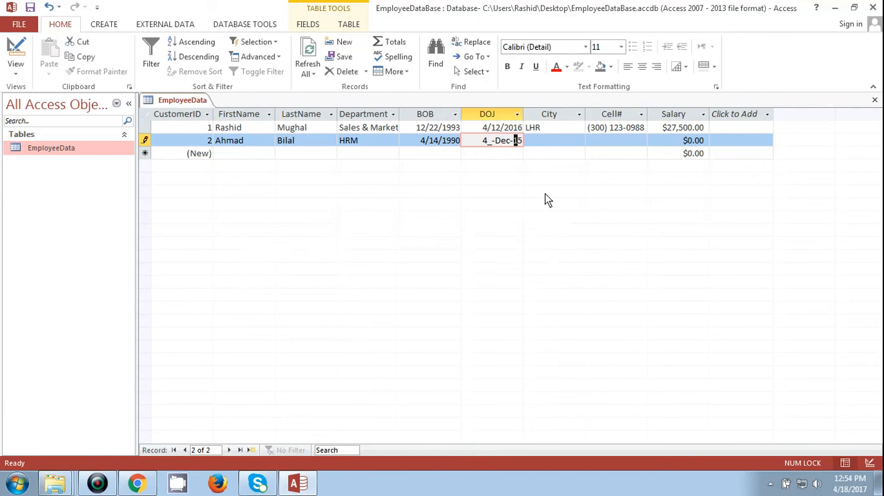
key("Return")
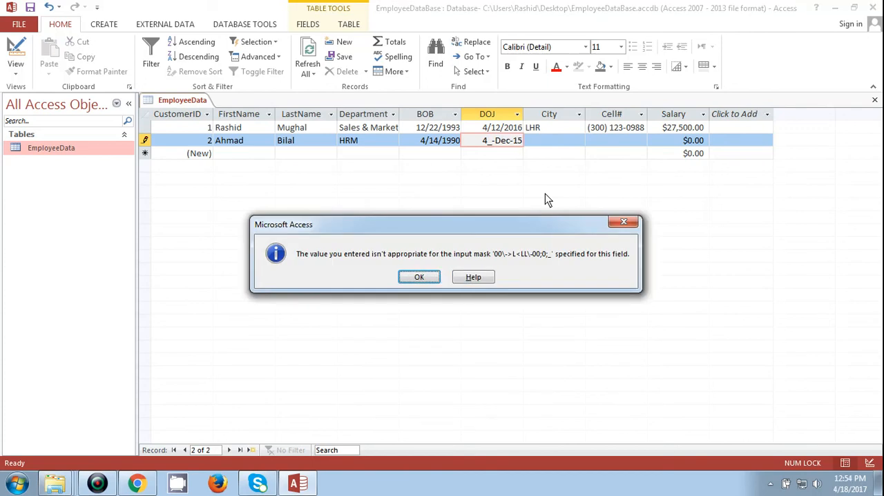
key("Return")
- Correct the day in the second record's DOJ to 04 and move on to the City field
key("Left")
key("Left")
key("Left")
key("Left")
key("Left")
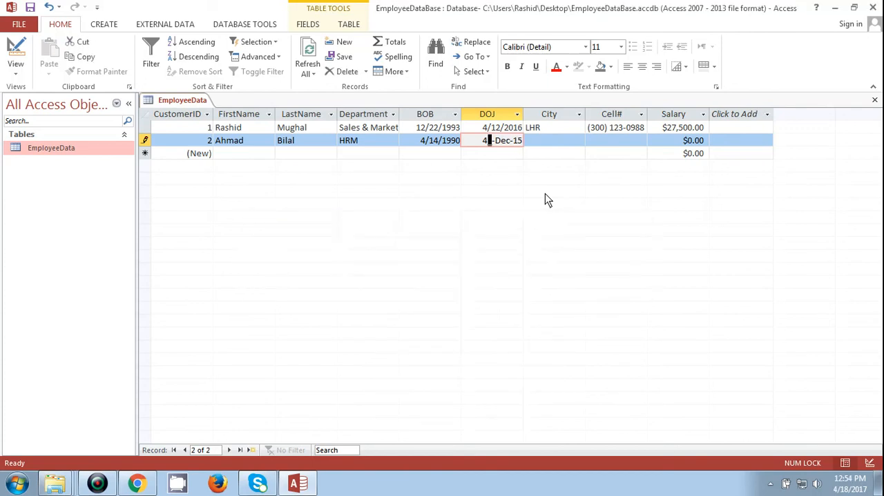
key("BackSpace")
type("04")
key("Right")
key("Right")
key("Right")
key("Right")
key("Right")
key("Right")
key("Right")
key("Left")
key("Left")
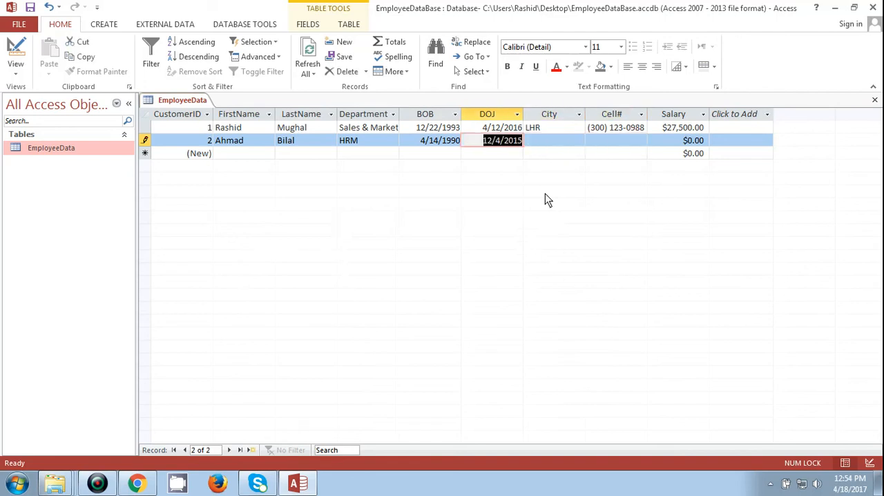
key("Right")
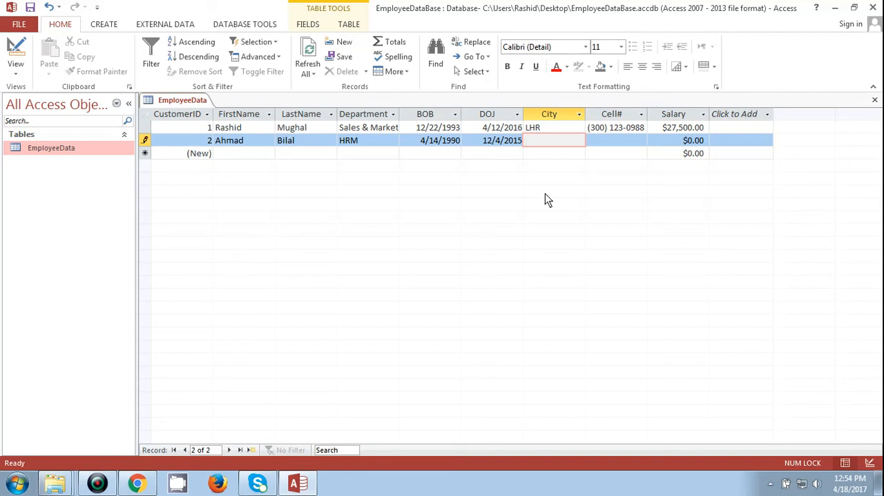
- Set the second record's City to Multan
type("Mu")
type("an")
key("BackSpace")
key("BackSpace")
key("BackSpace")
type("ltan")
key("Tab")
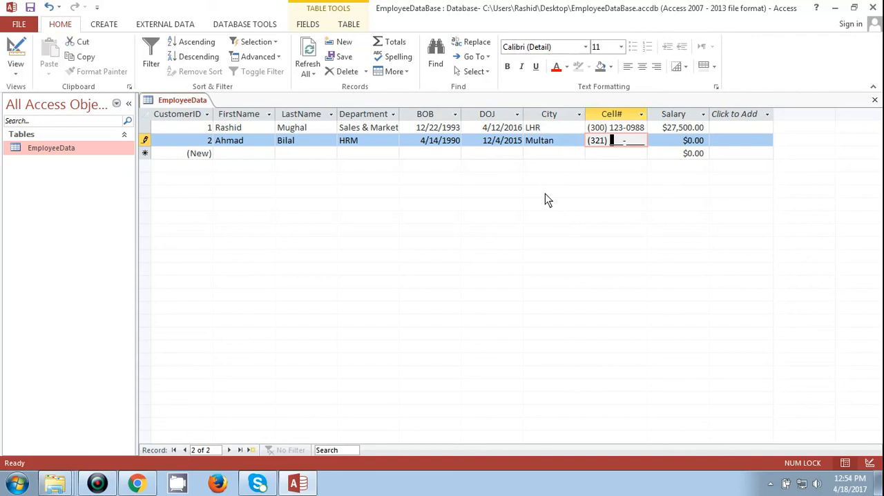
- Enter the second employee's phone number in the Cell# field
key("Tab")
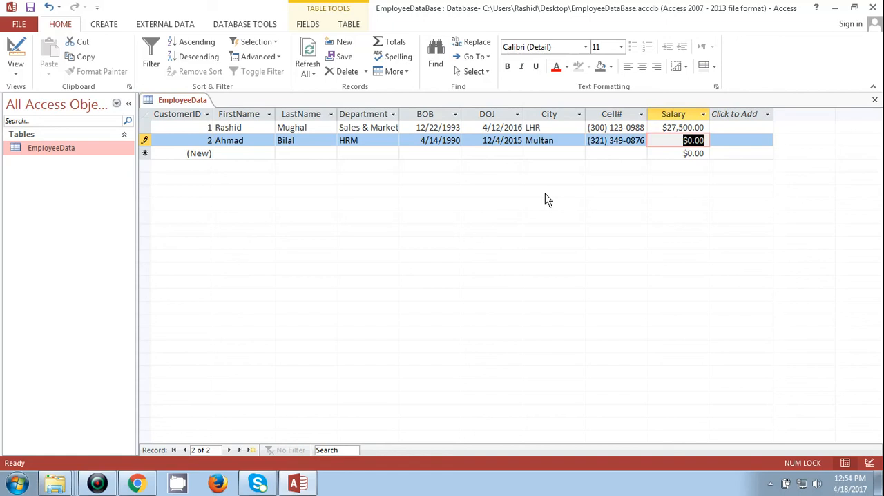
- Set the second record's Salary to 300,000 and commit the record
type("300,00")
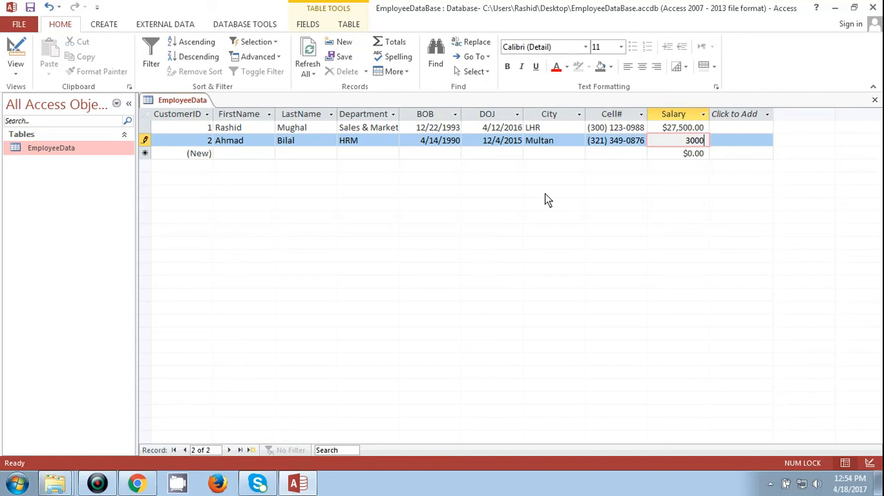
type("00")
key("Down")
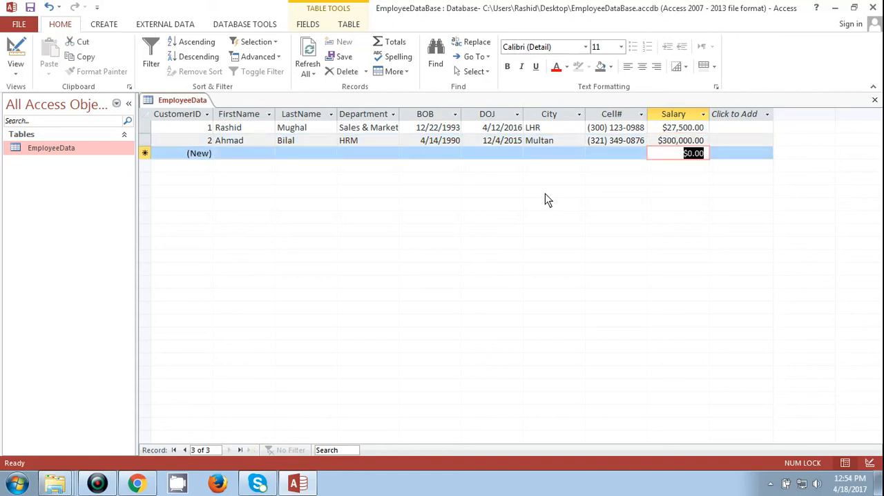
key("Up")
key("Up")
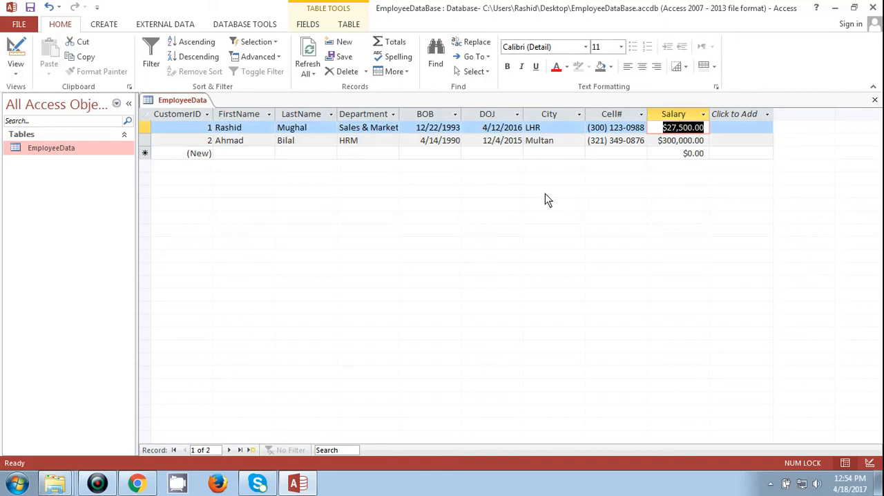
key("Down")
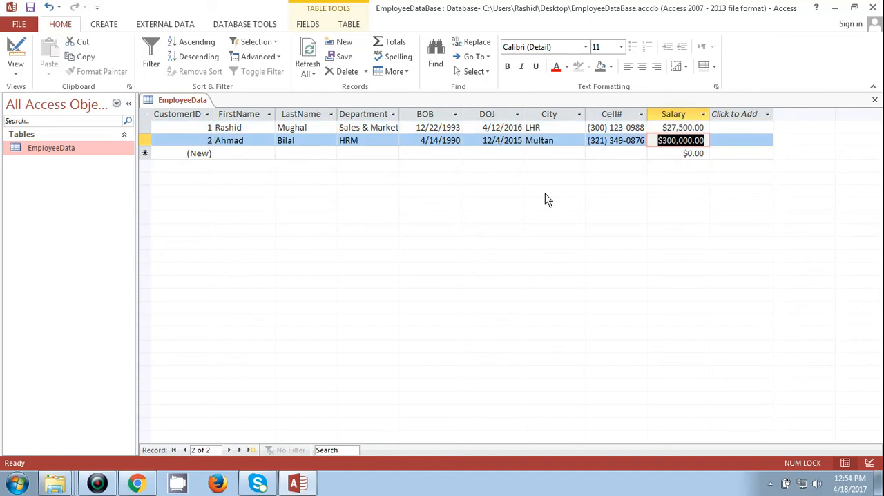
key("Up")
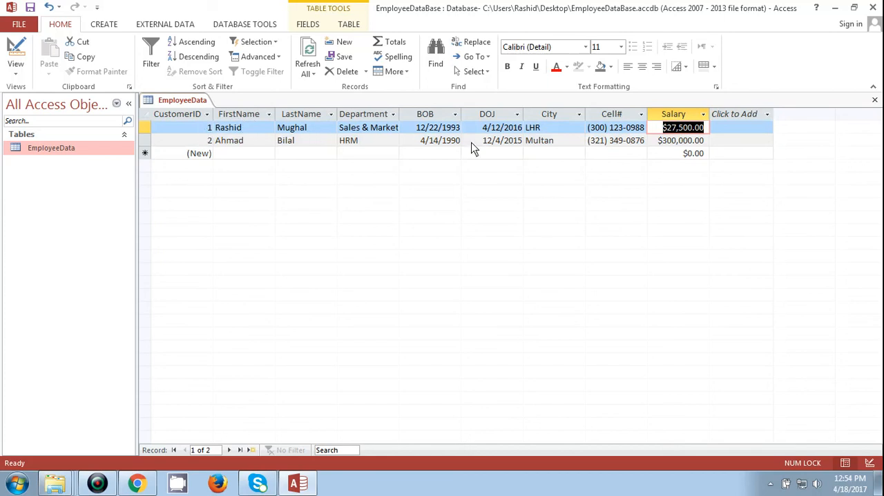
key("Down")
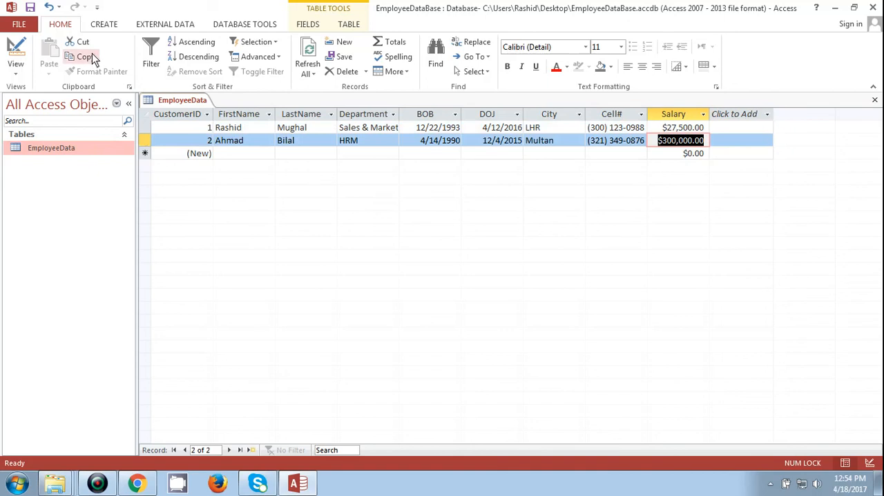
- Switch the EmployeeData table to Design View and select the Salary field
left_click(105, 26)
left_click(64, 28)
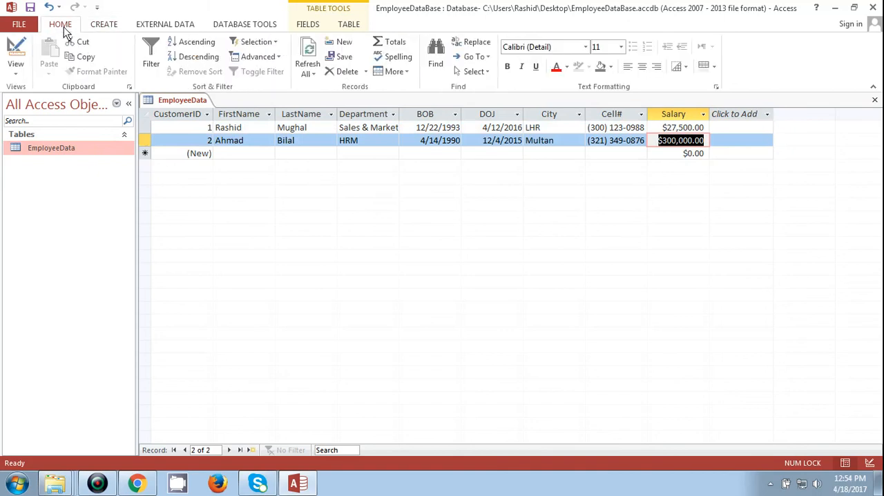
left_click(21, 70)
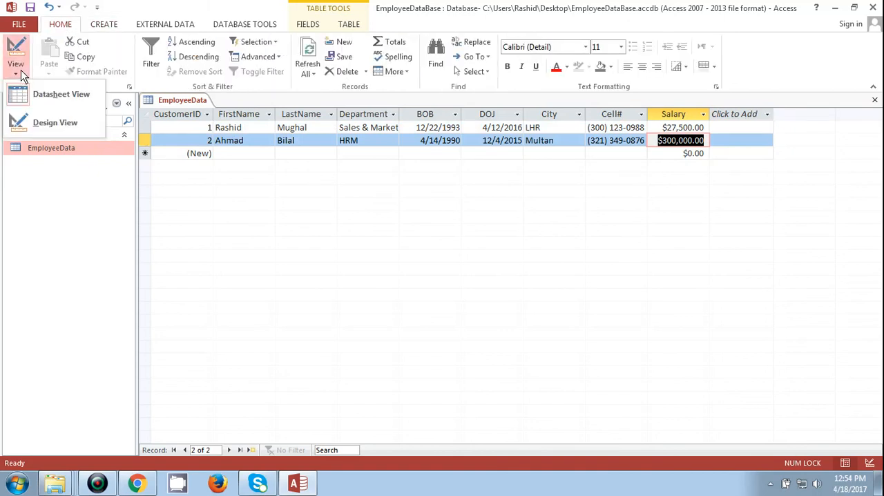
left_click(57, 122)
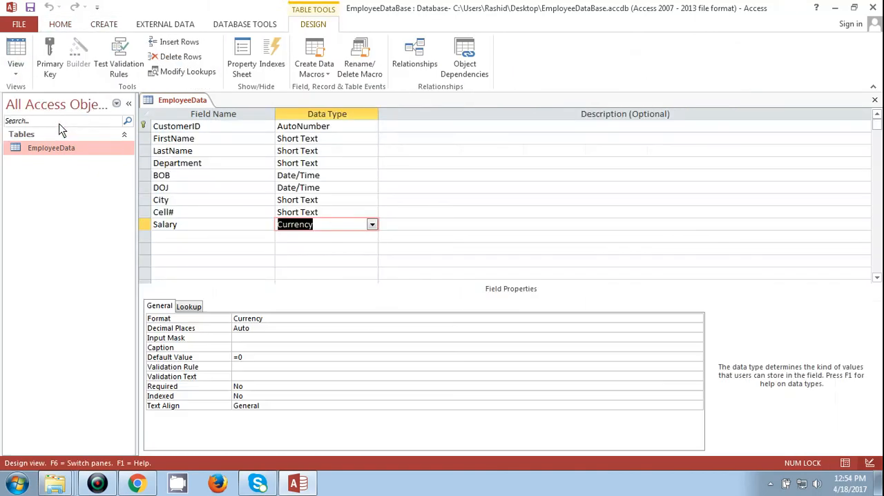
left_click(212, 239)
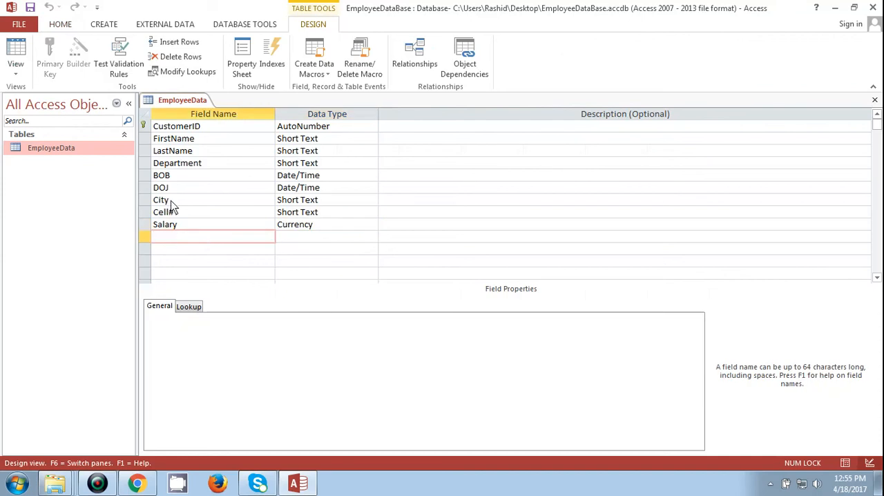
left_click(194, 229)
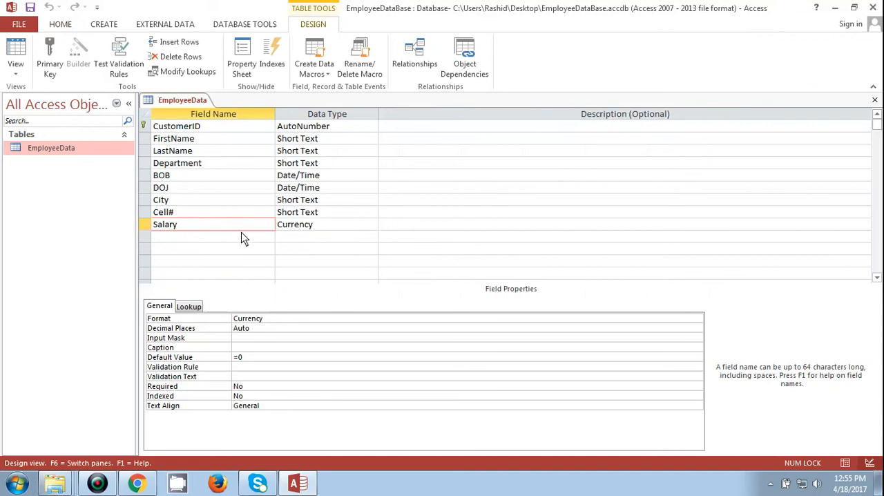
- Open the EmployeeData table from the list of database objects to show its records in Datasheet View
right_click(69, 152)
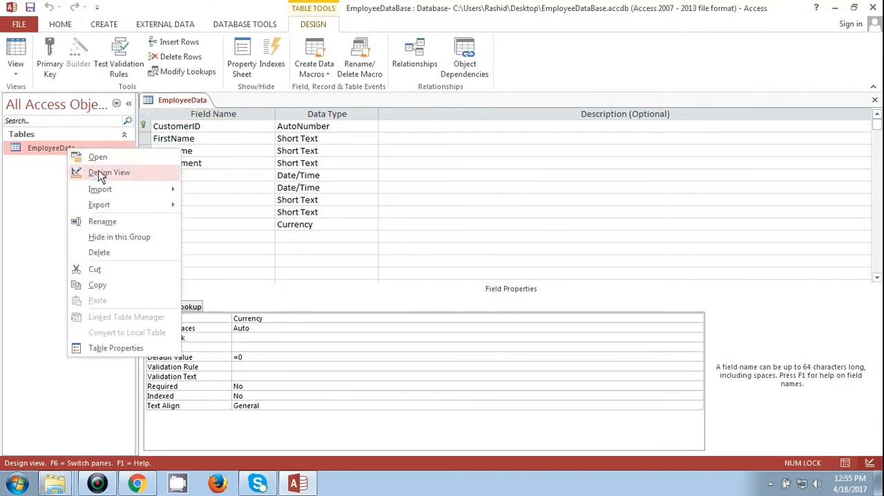
left_click(100, 173)
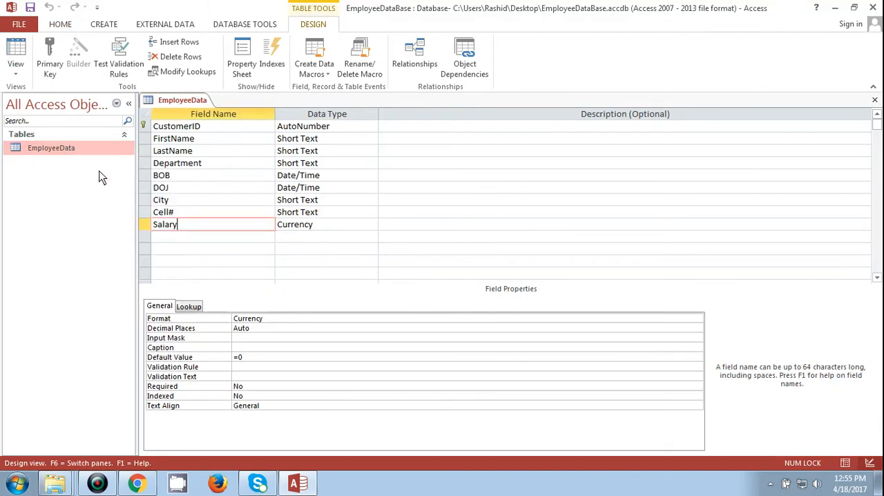
right_click(60, 149)
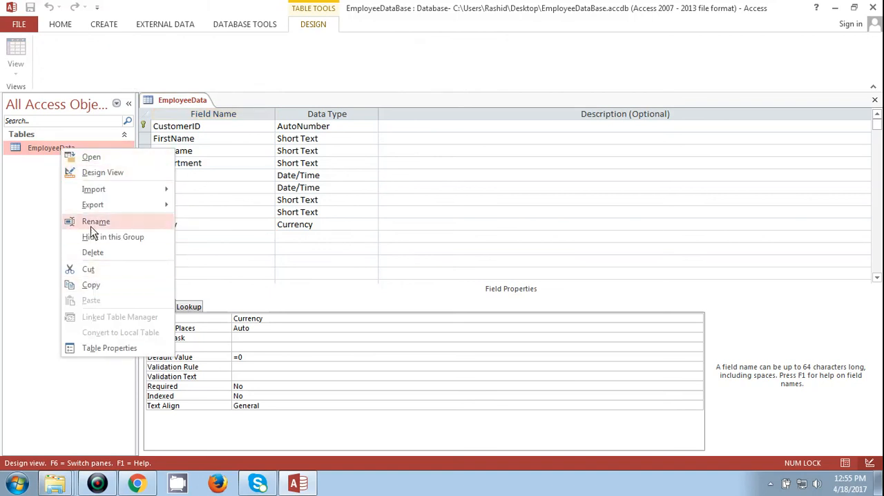
left_click(90, 157)
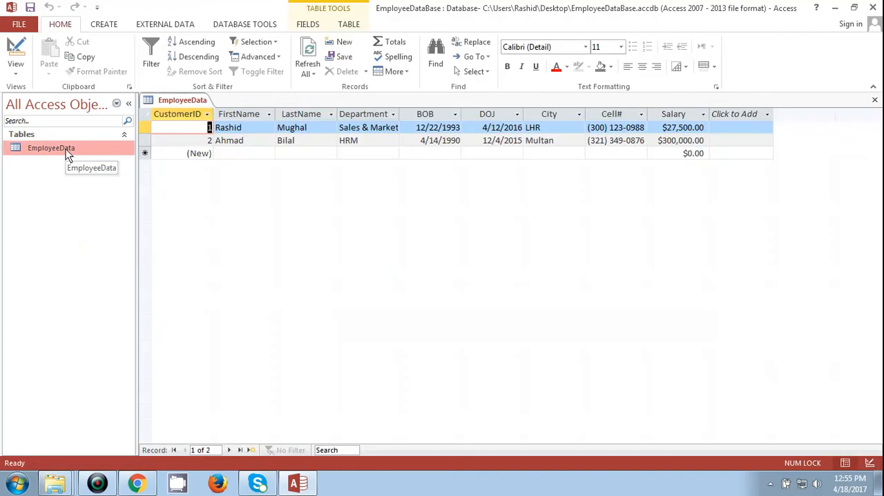
- Return EmployeeData to Design View and toggle the primary key on the CustomerID field off and back on
left_click(16, 69)
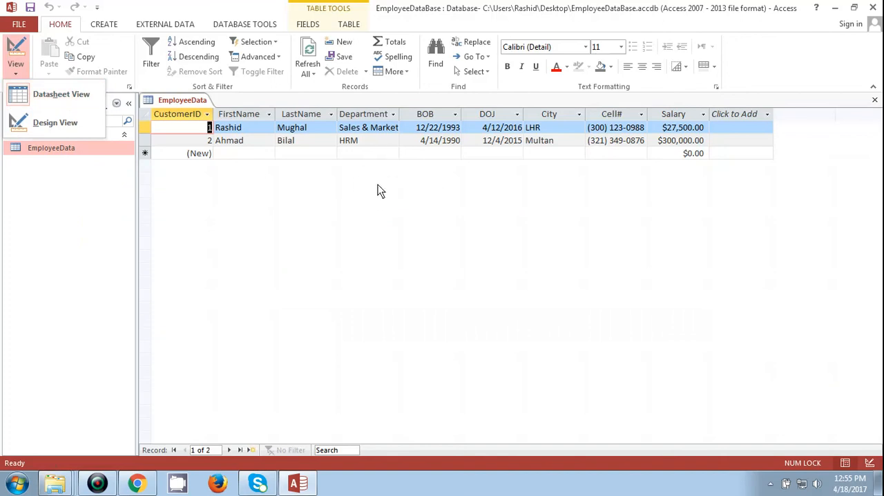
left_click(32, 124)
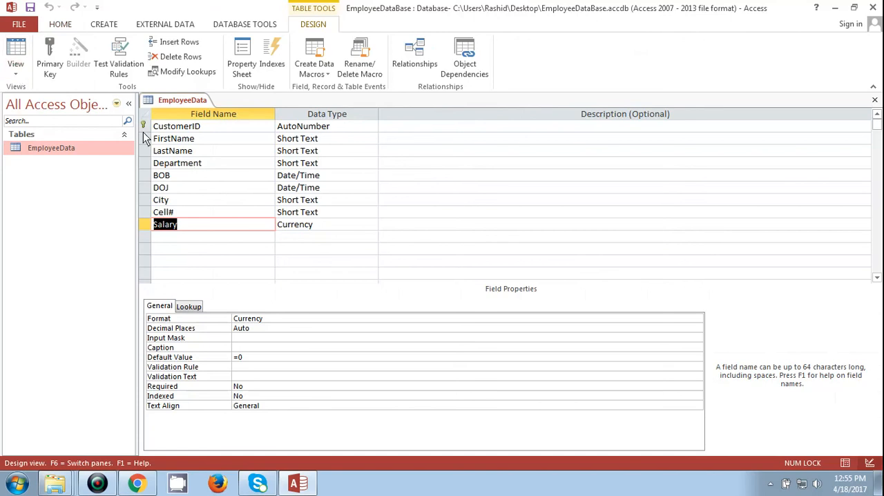
left_click(209, 131)
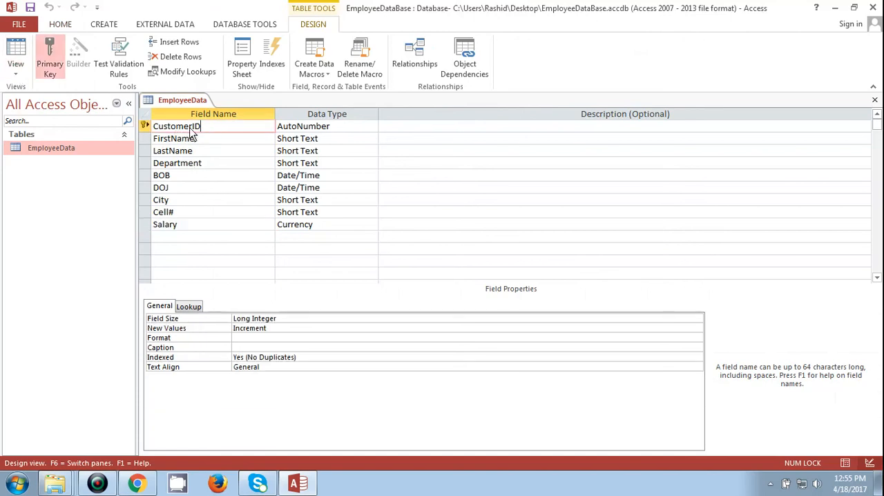
left_click(50, 61)
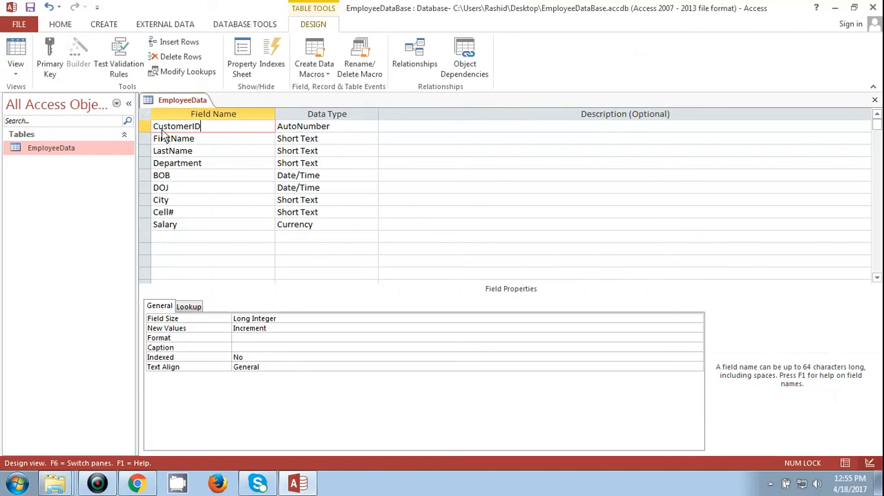
left_click(48, 64)
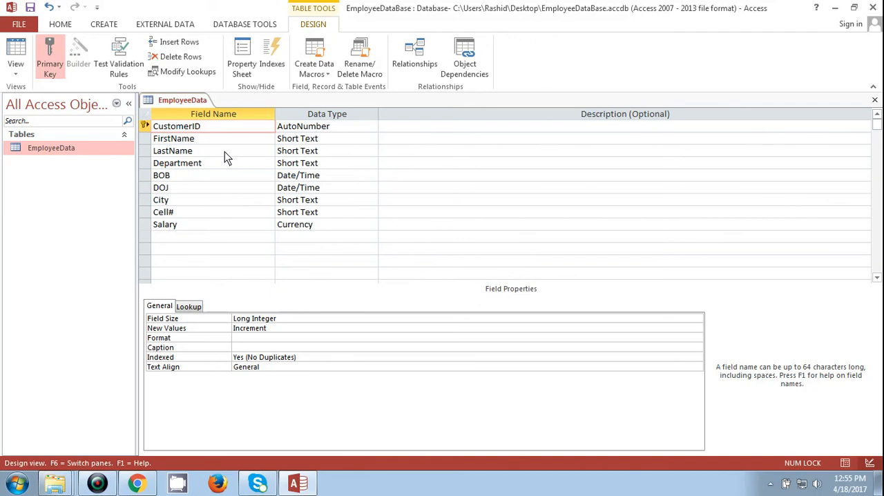
left_click(16, 66)
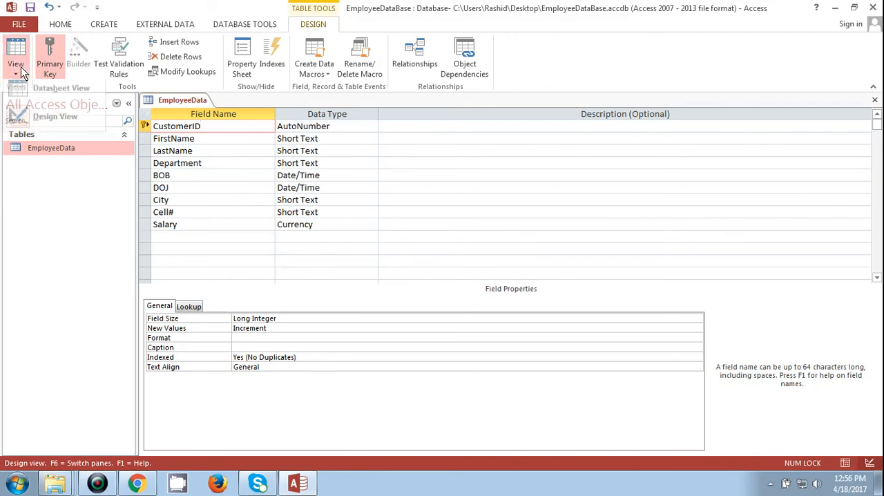
left_click(41, 123)
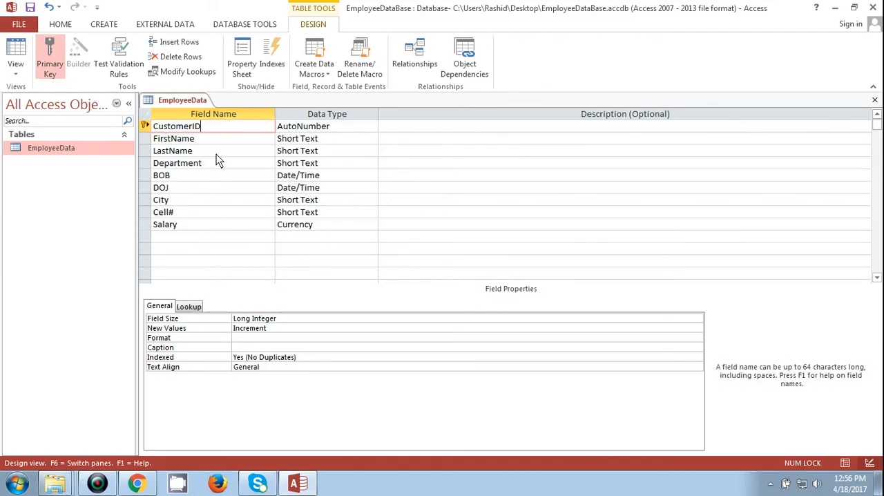
left_click(771, 483)
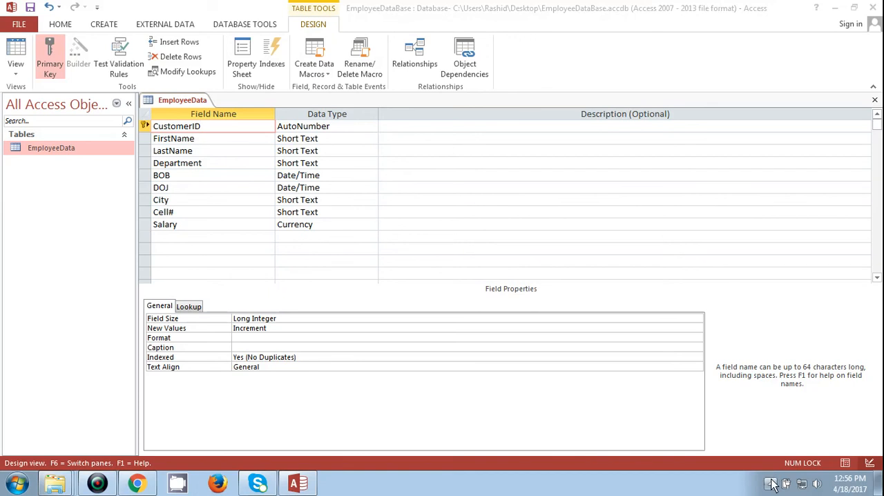
left_click(769, 417)
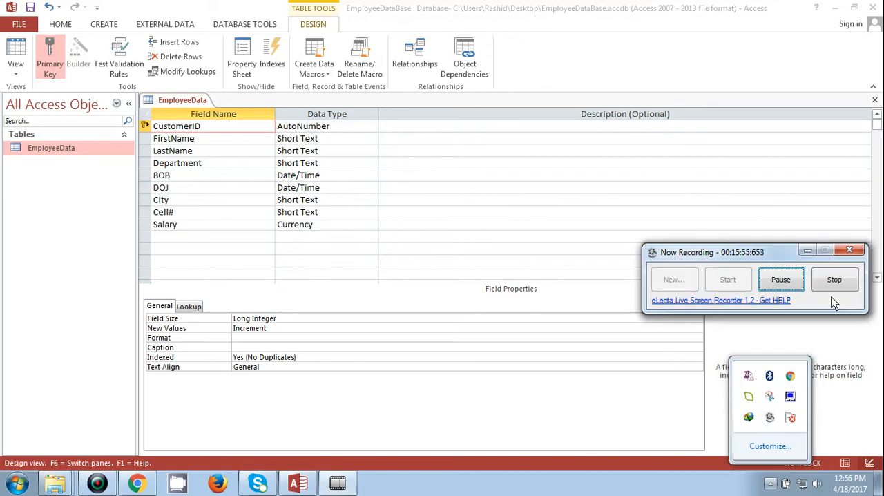